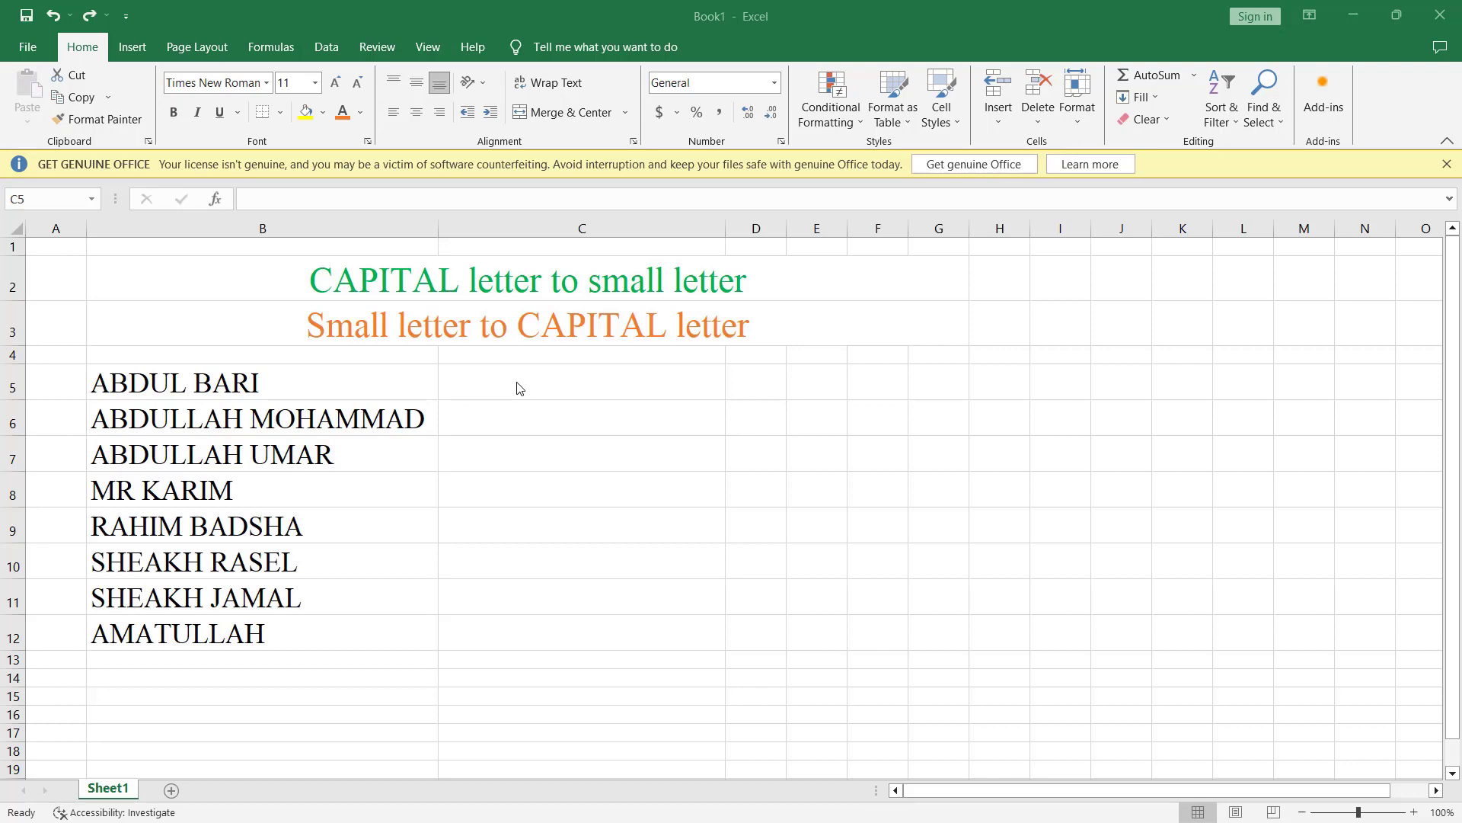
pyautogui.doubleClick(518, 387)
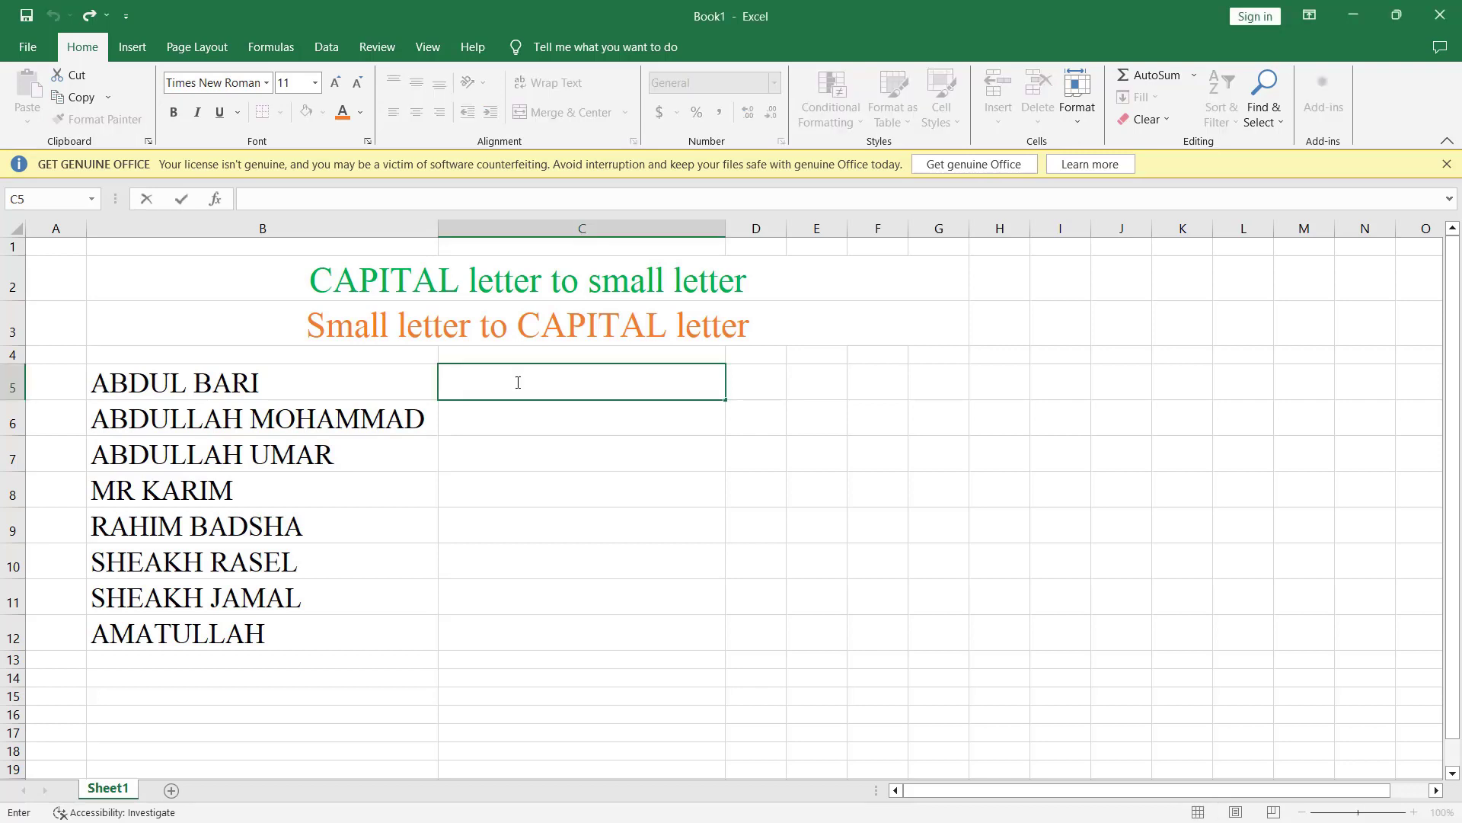
pyautogui.write('=')
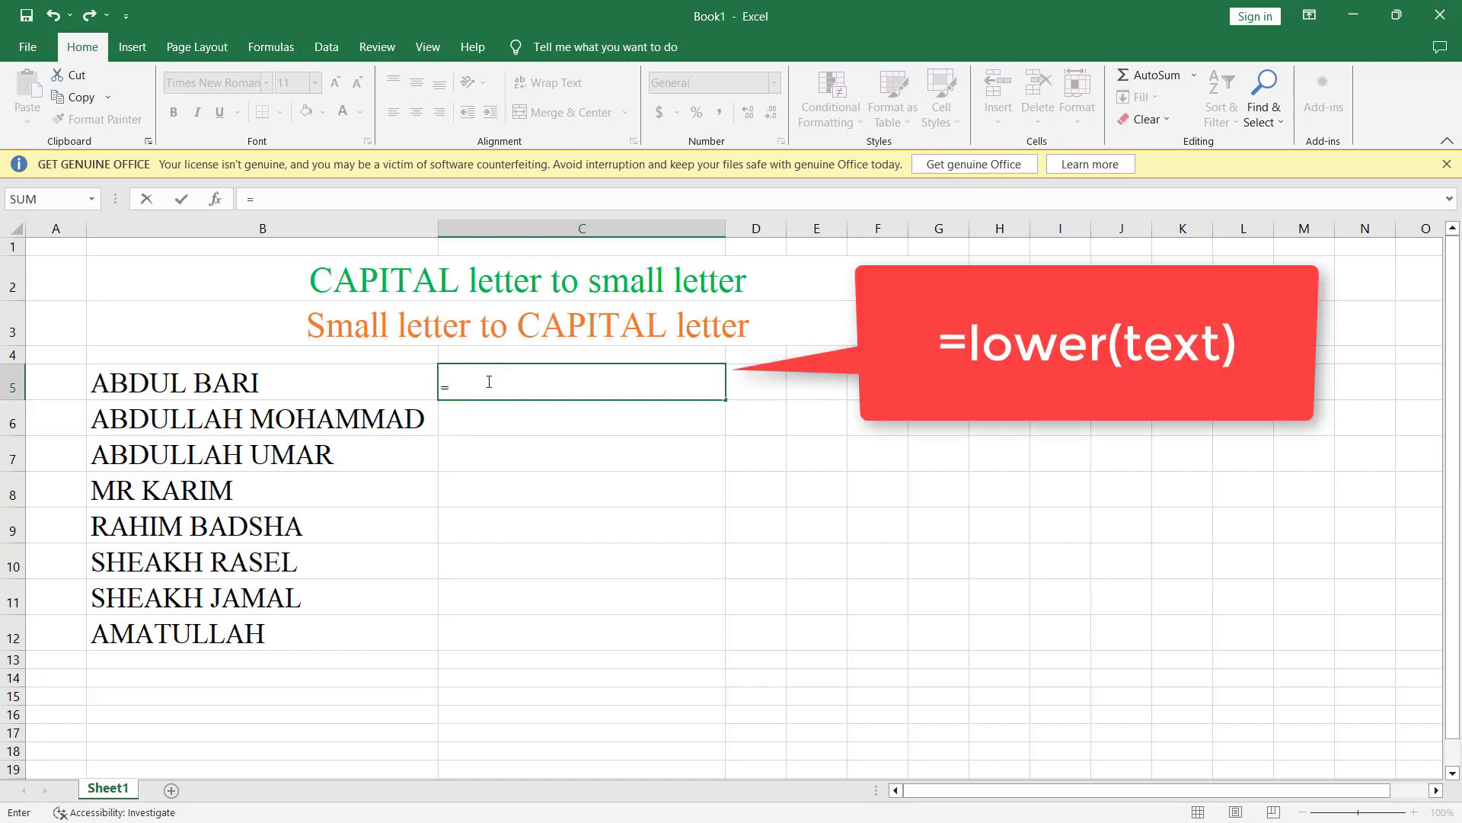
pyautogui.write('lo')
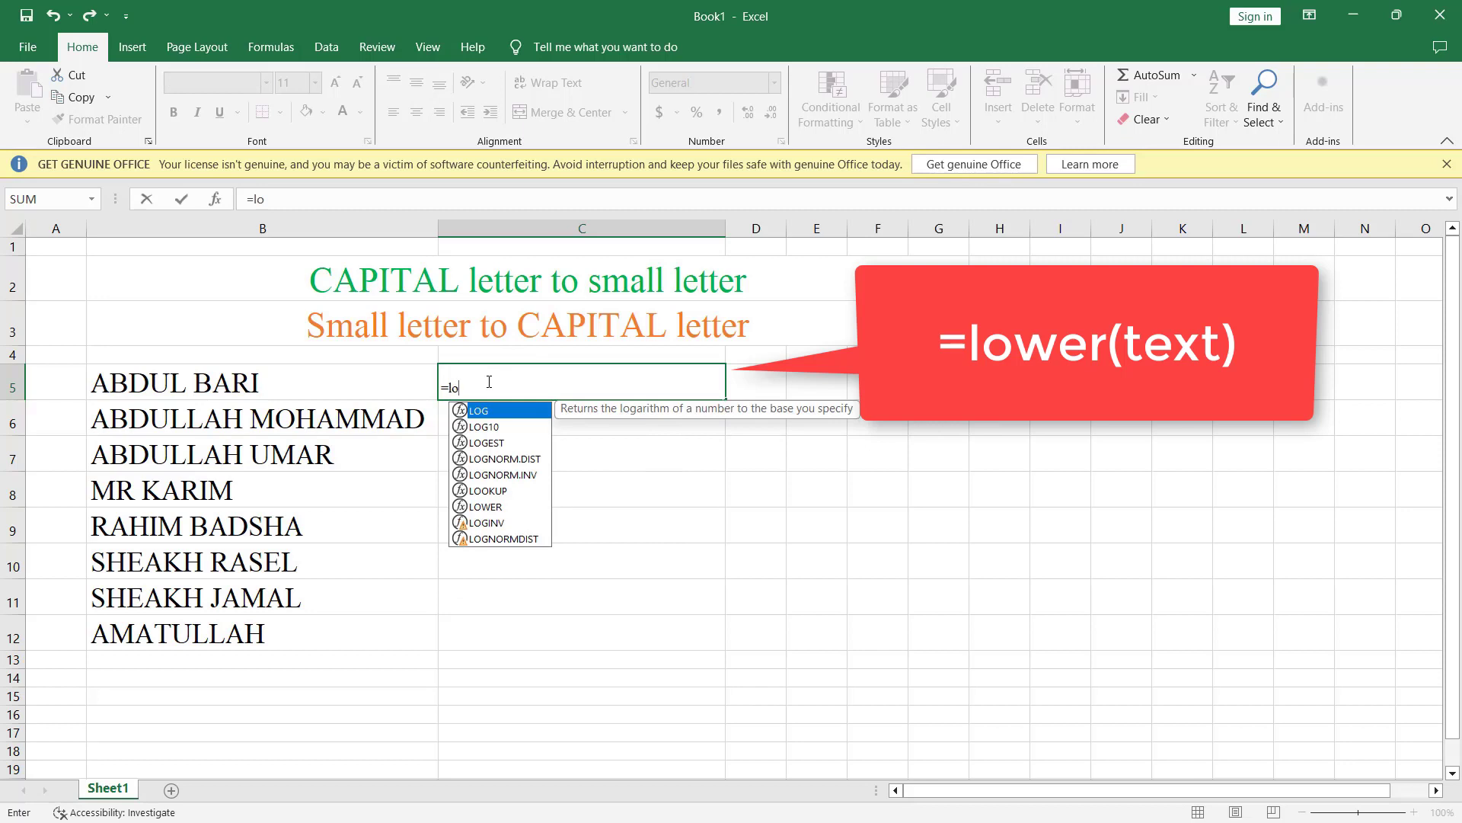
pyautogui.write('we')
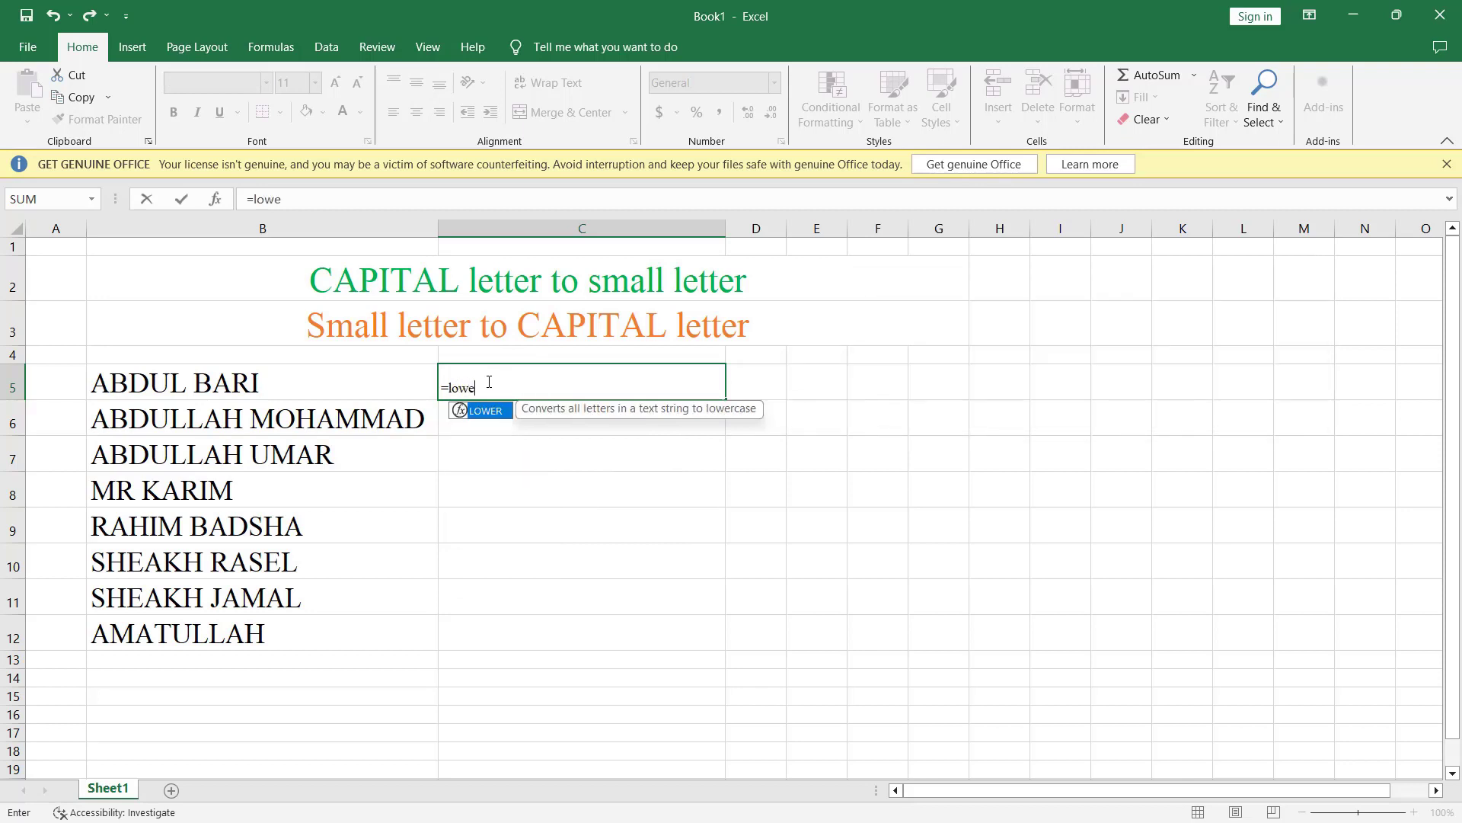
pyautogui.write('r(')
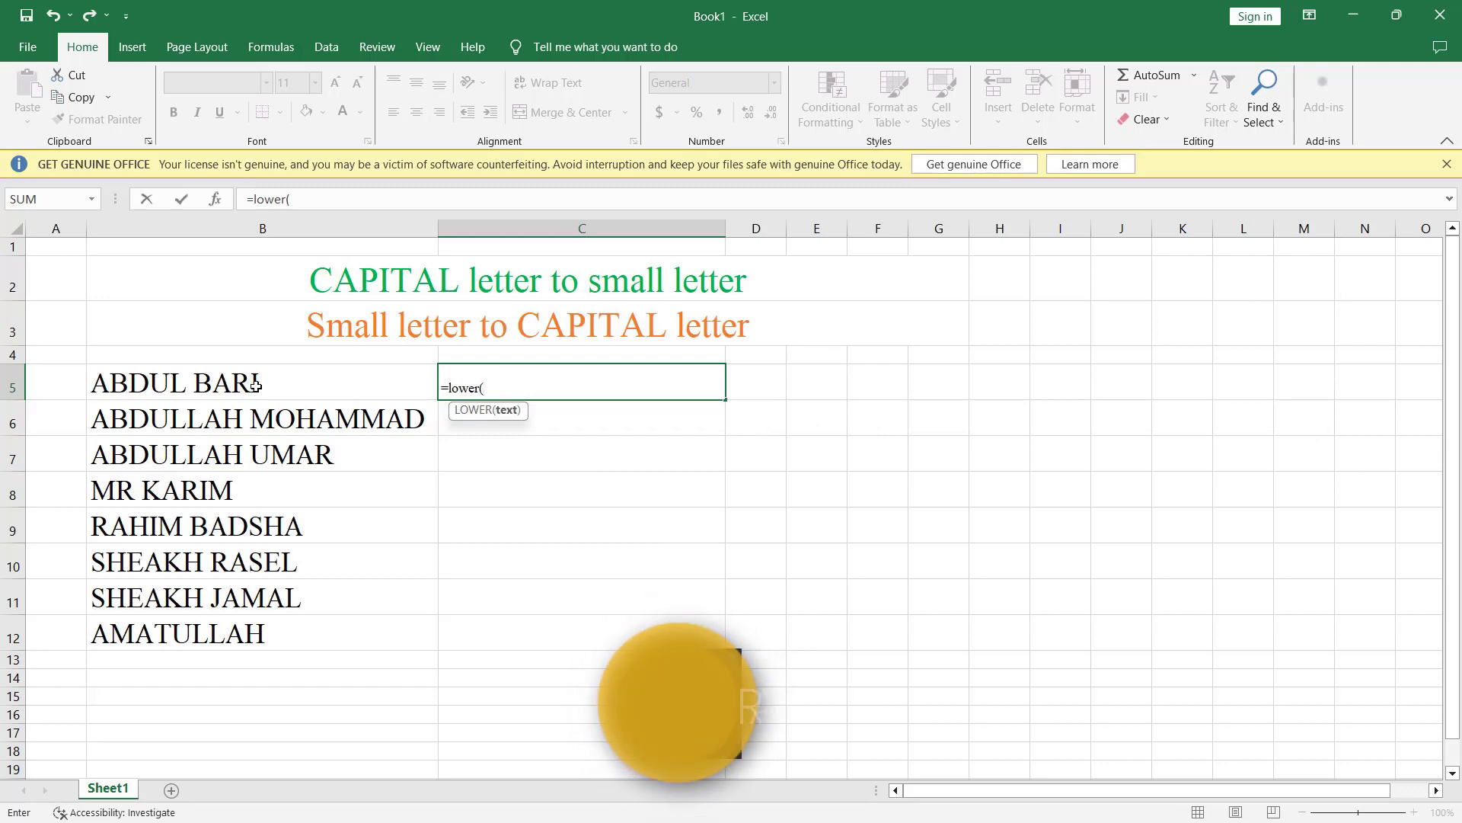
pyautogui.click(256, 386)
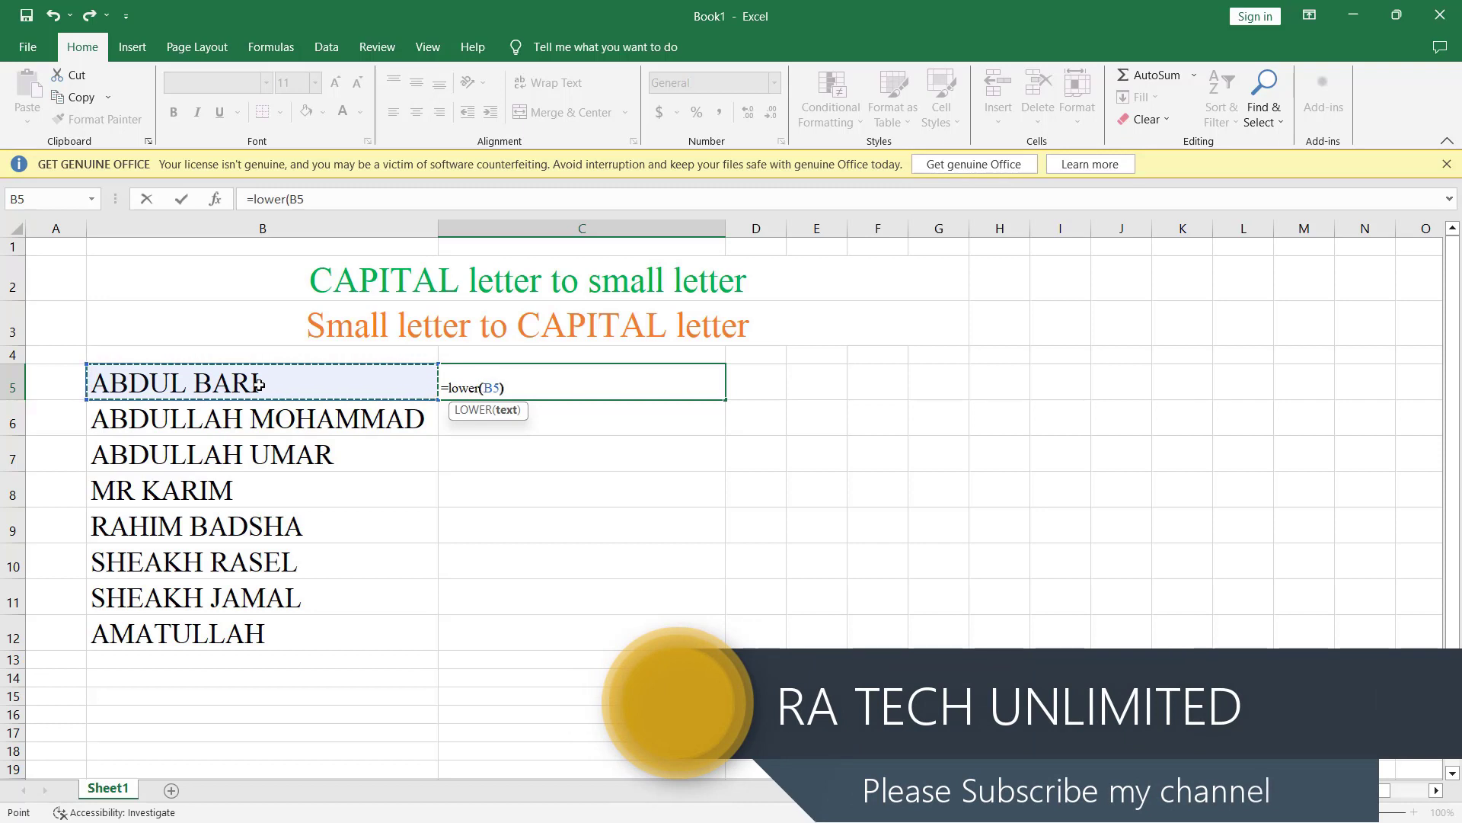
pyautogui.write(')')
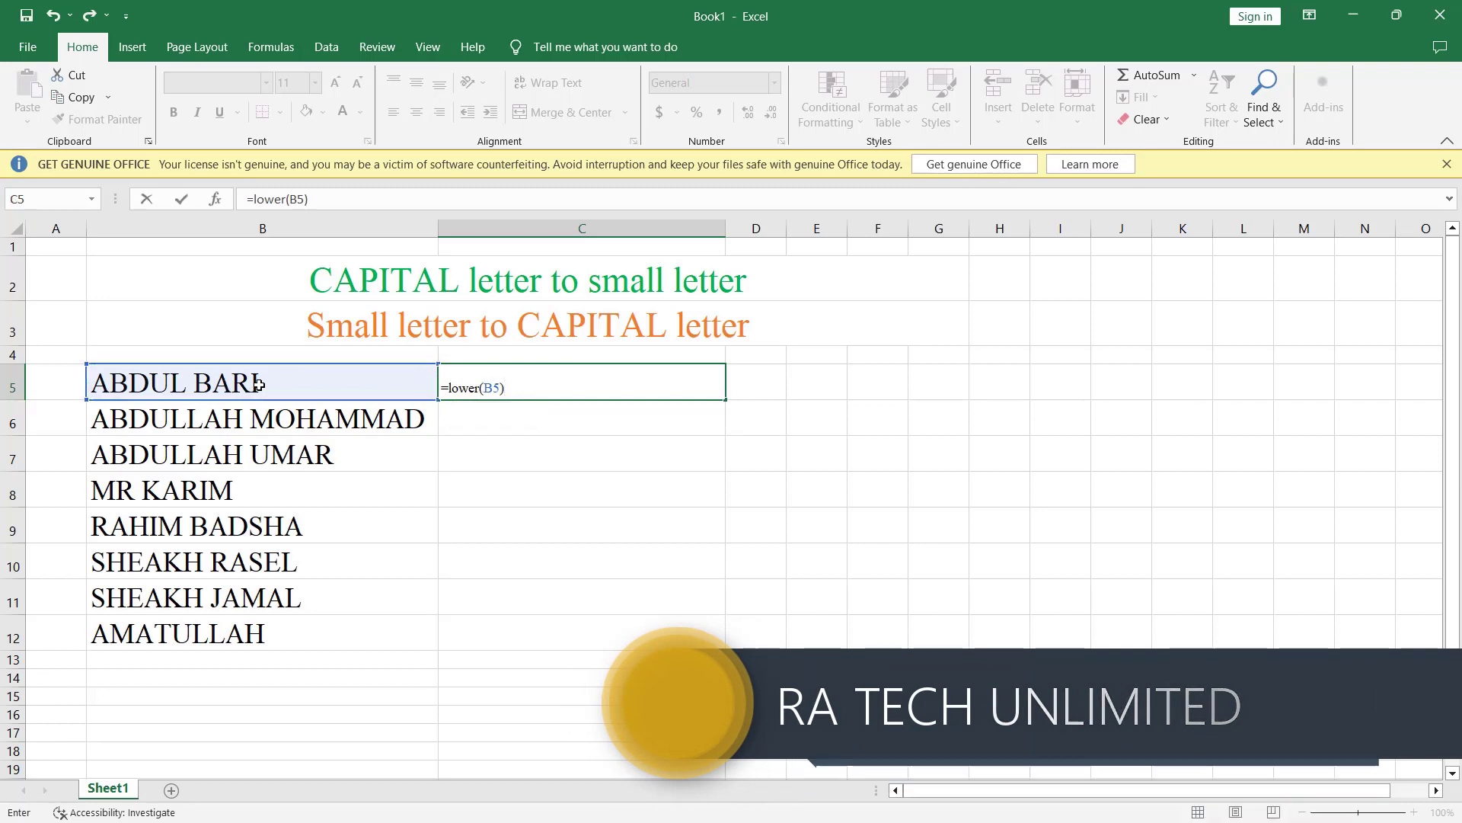
pyautogui.press('Return')
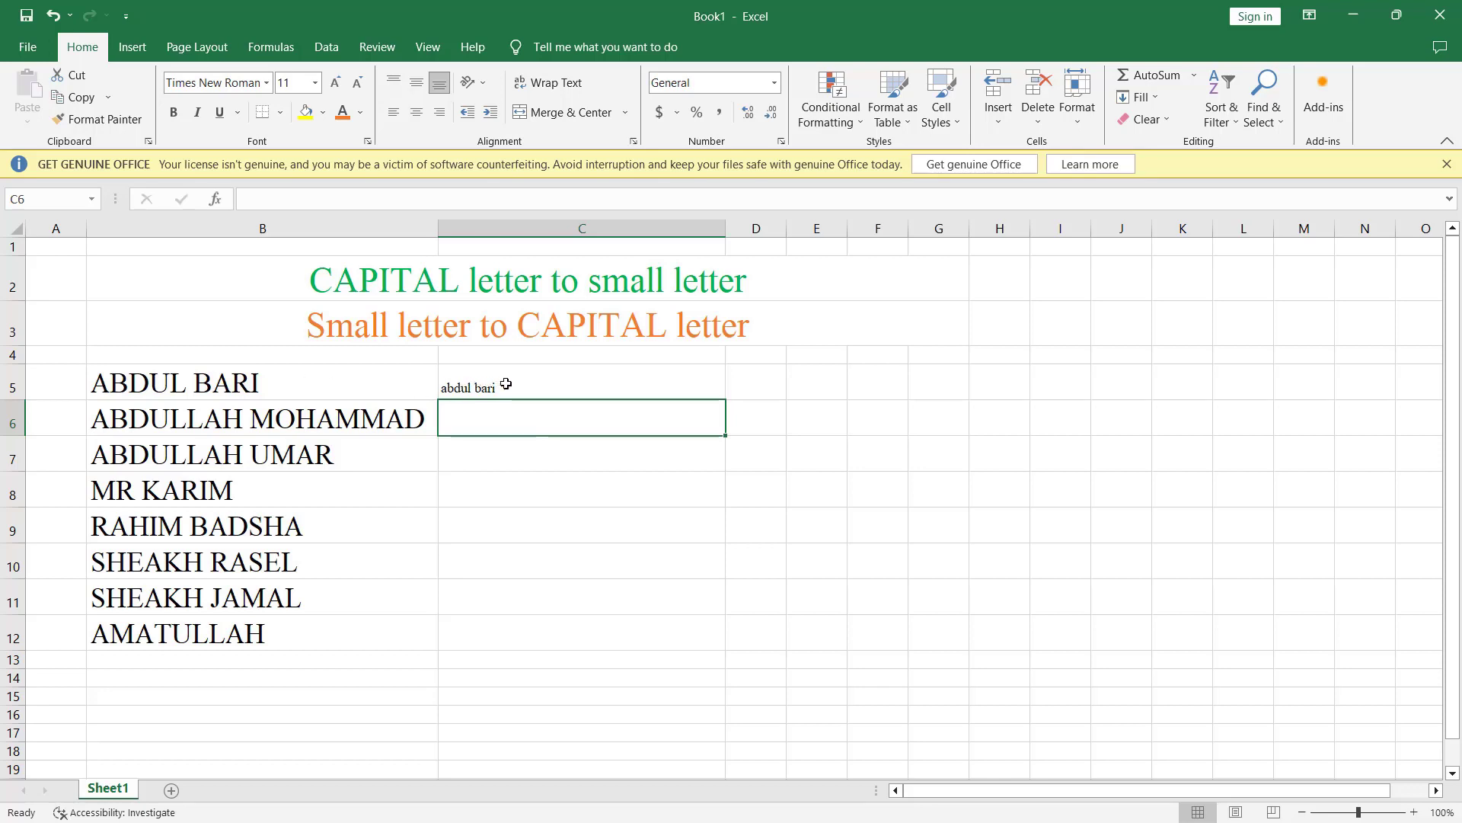
pyautogui.write('=')
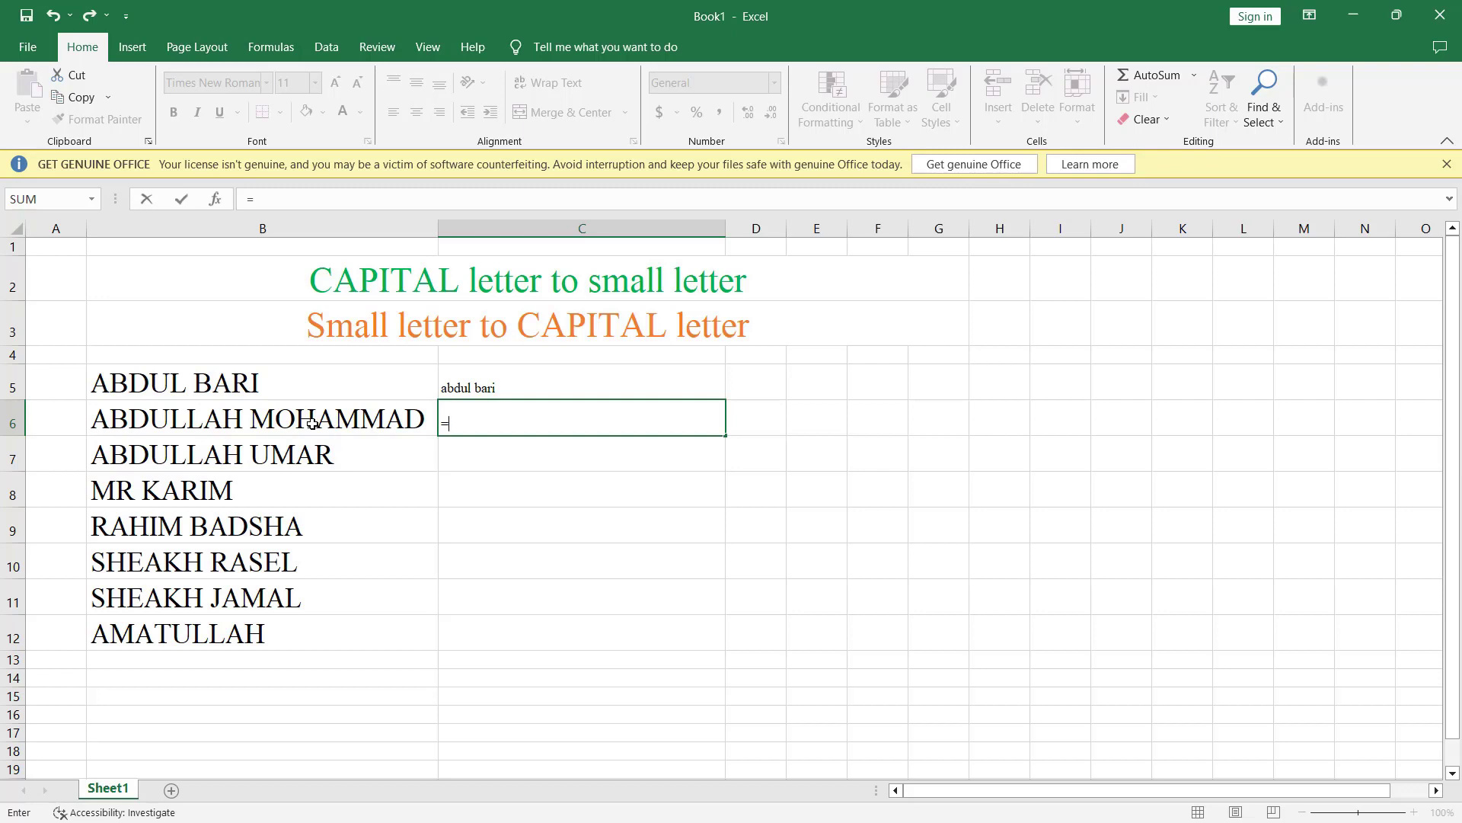
pyautogui.write('u')
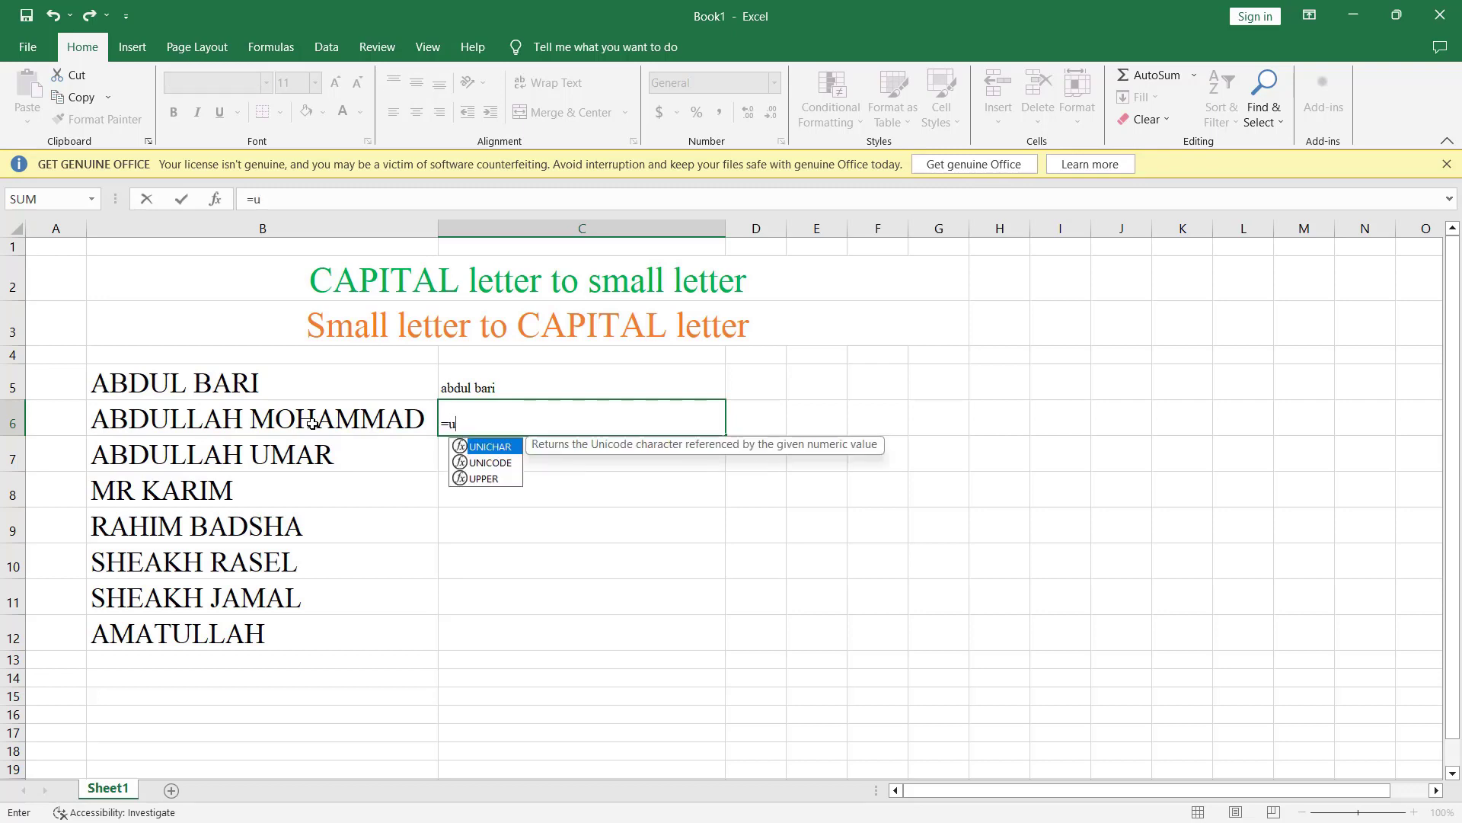
pyautogui.press('BackSpace')
pyautogui.write('lower')
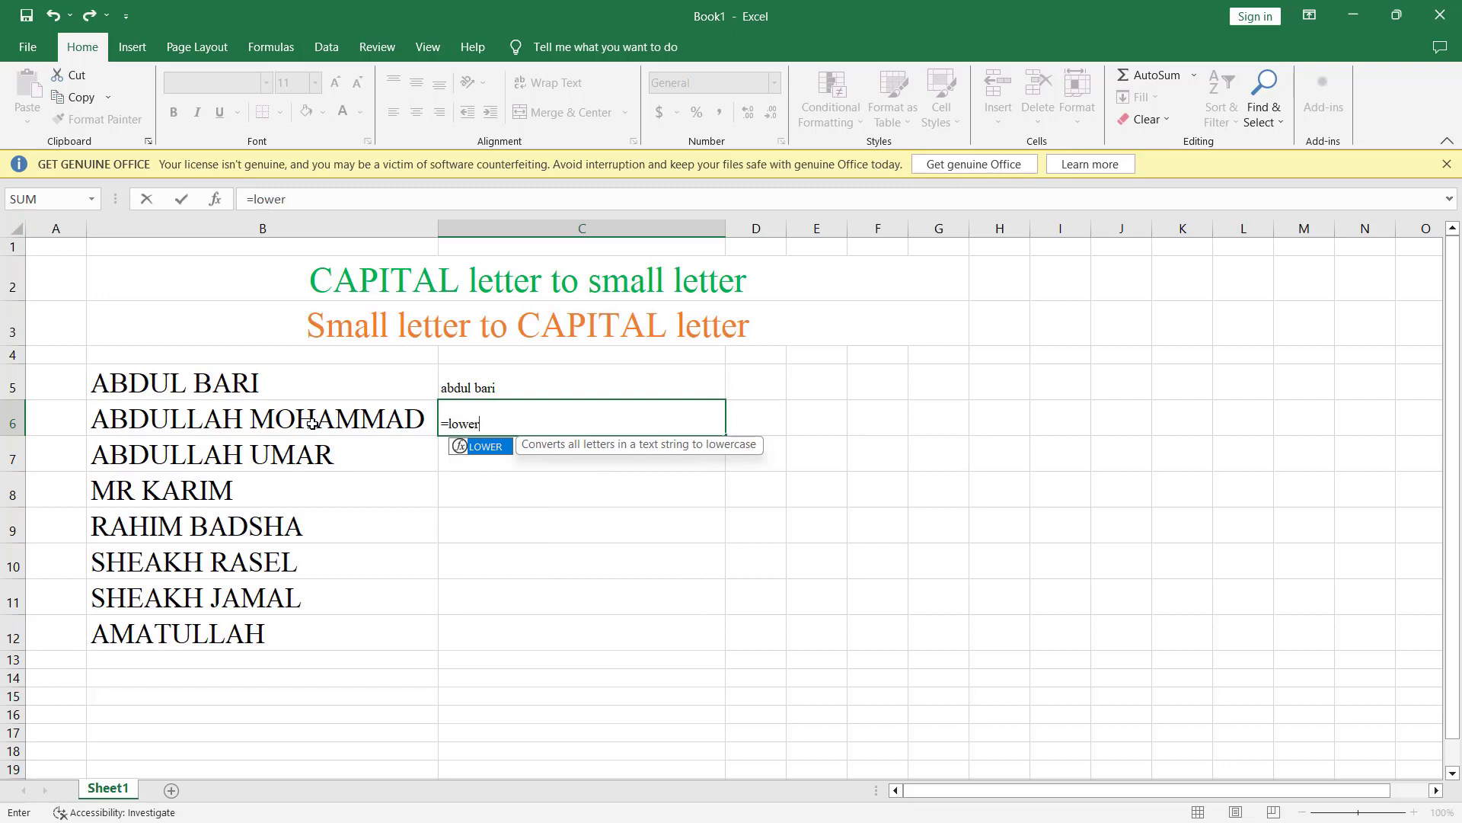
pyautogui.write('(')
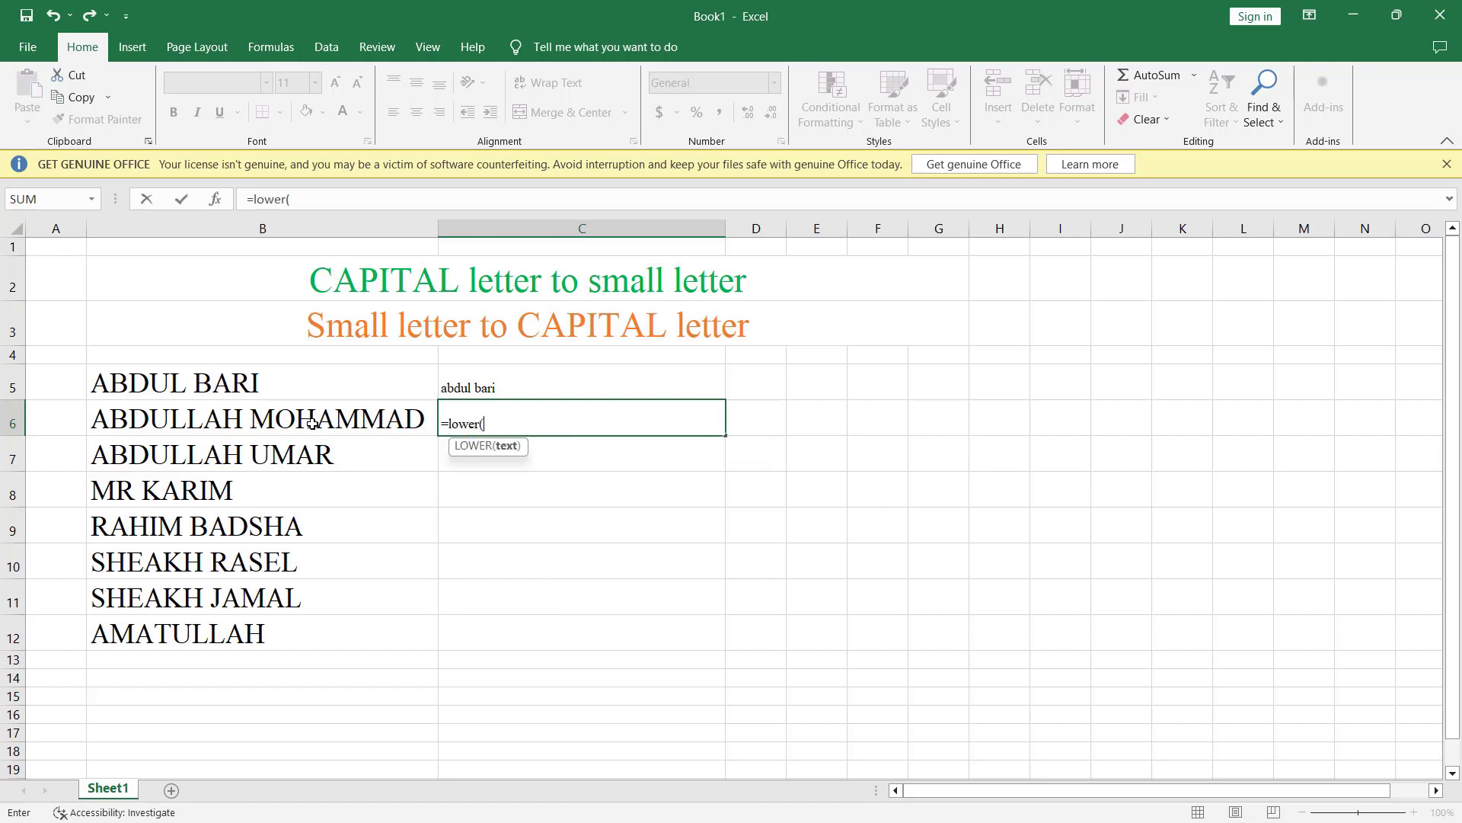
pyautogui.click(258, 418)
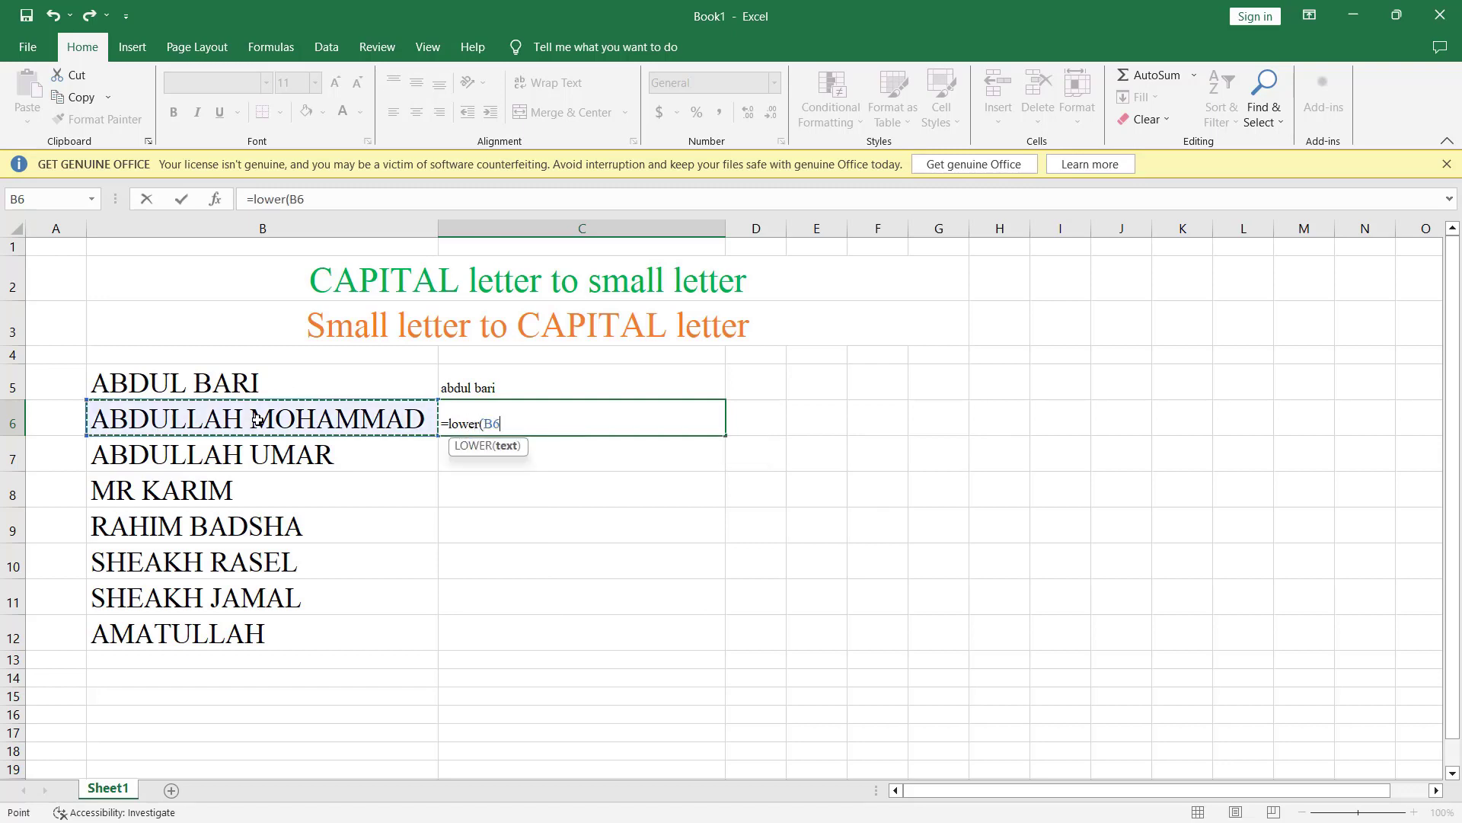
pyautogui.write(')')
pyautogui.press('Return')
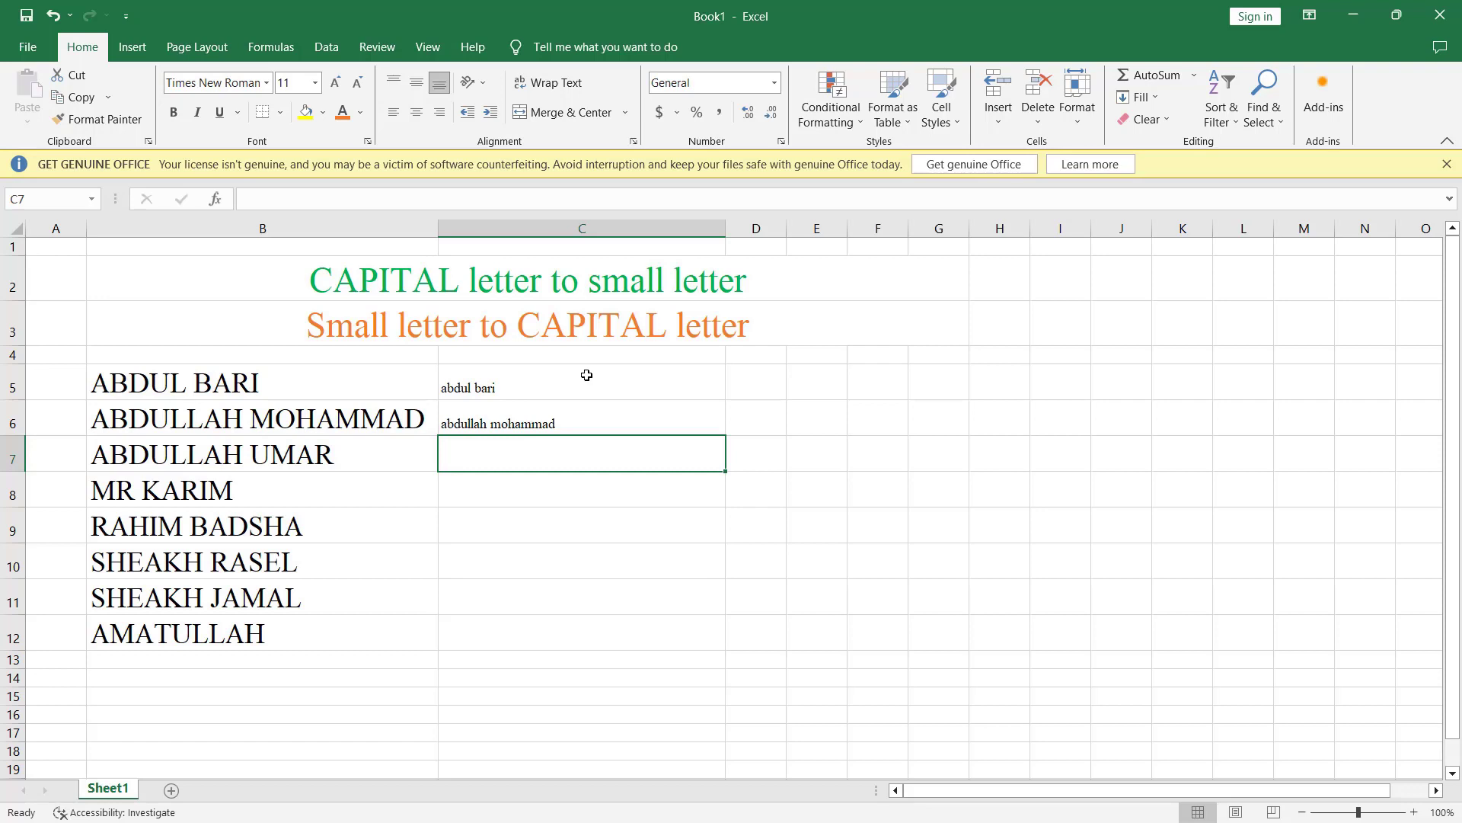
# Step: Fill the LOWER formulas from C5:C6 down through C12
pyautogui.click(605, 378)
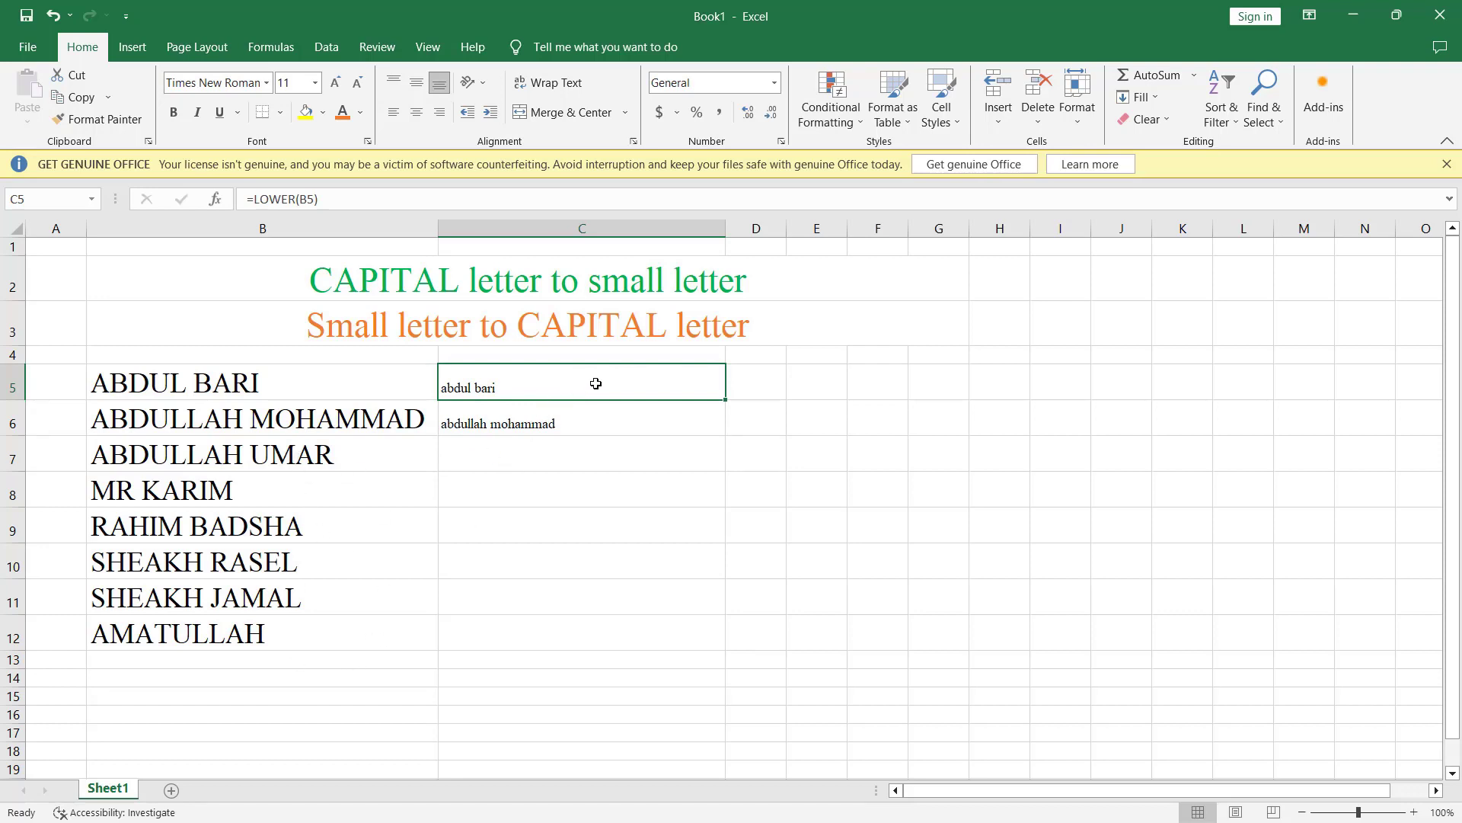
pyautogui.moveTo(601, 398); pyautogui.dragTo(604, 421)
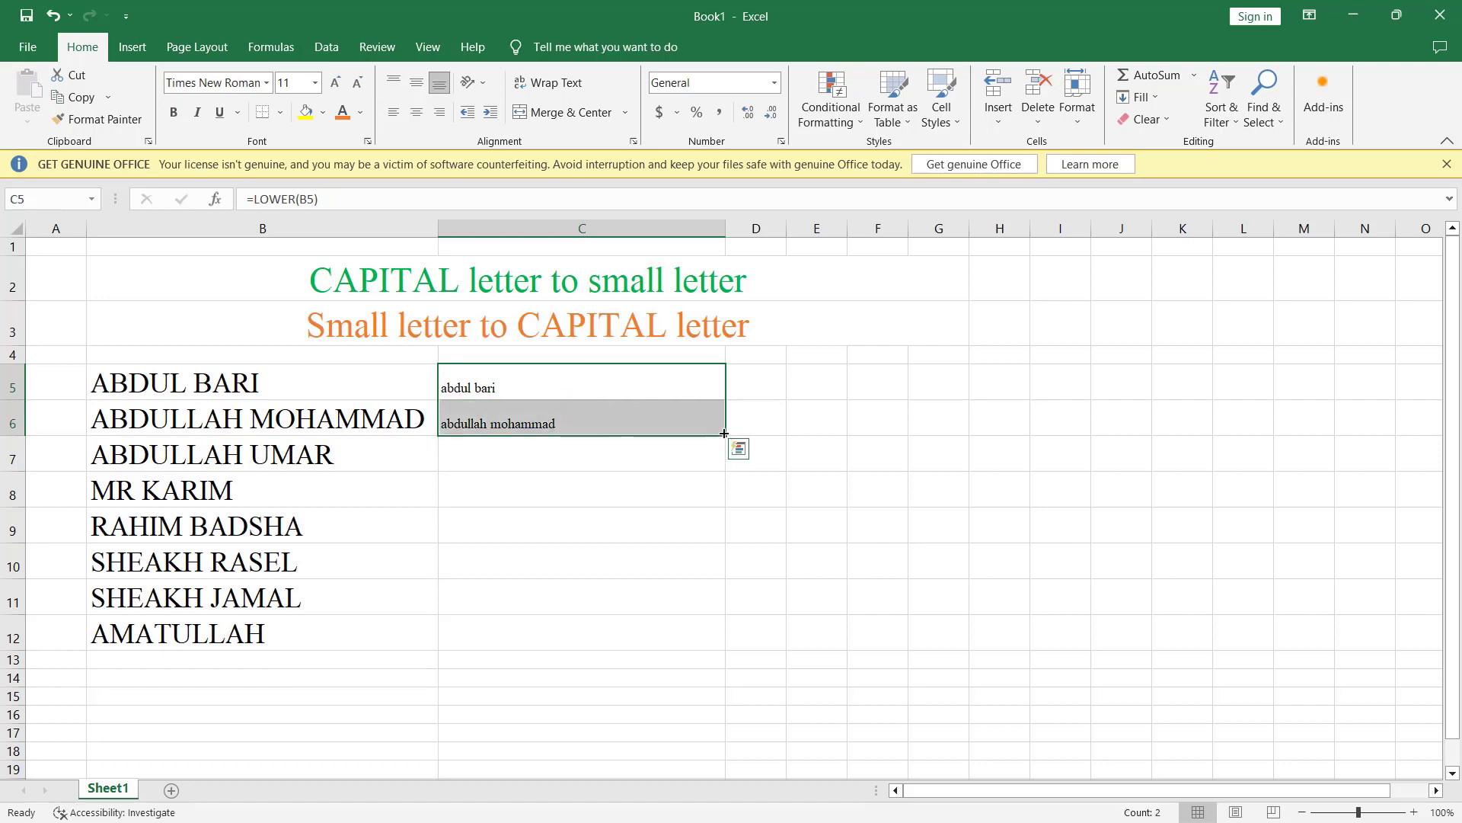
pyautogui.moveTo(723, 433); pyautogui.dragTo(705, 639)
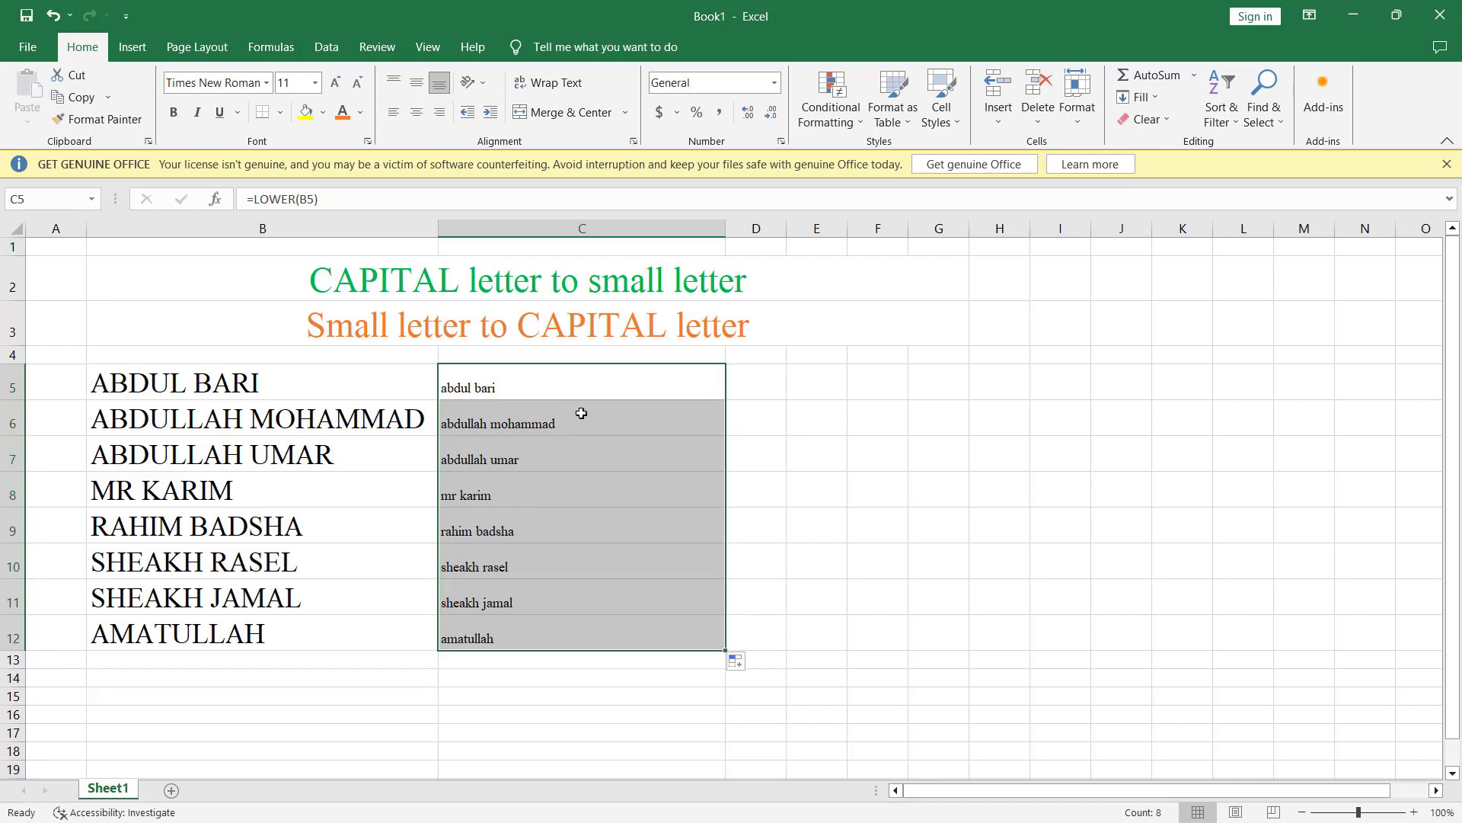
# Step: Check the copied formulas in C8 and C5, then select the lowercase results C5:C12
pyautogui.click(572, 501)
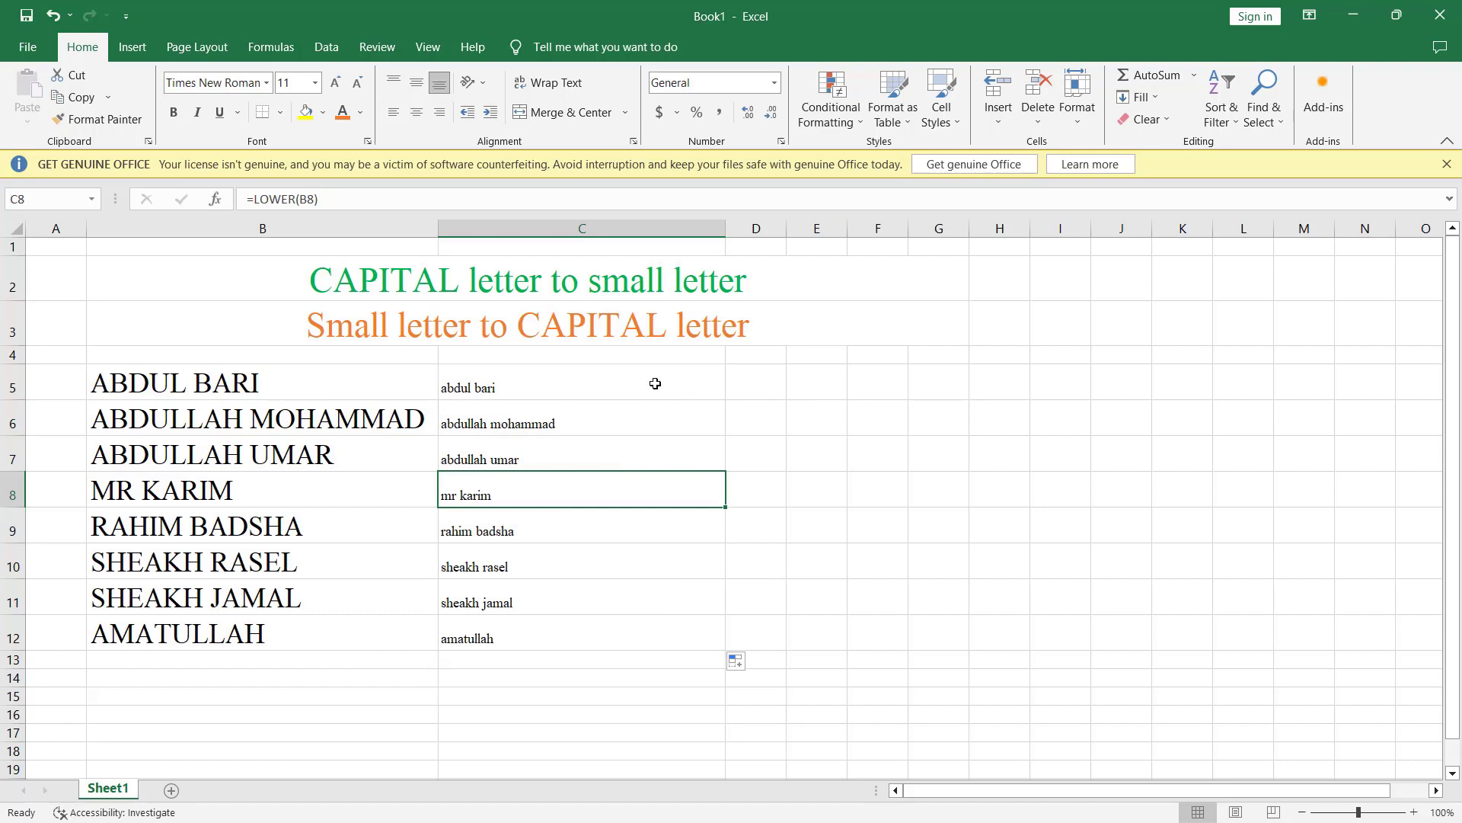
pyautogui.click(571, 384)
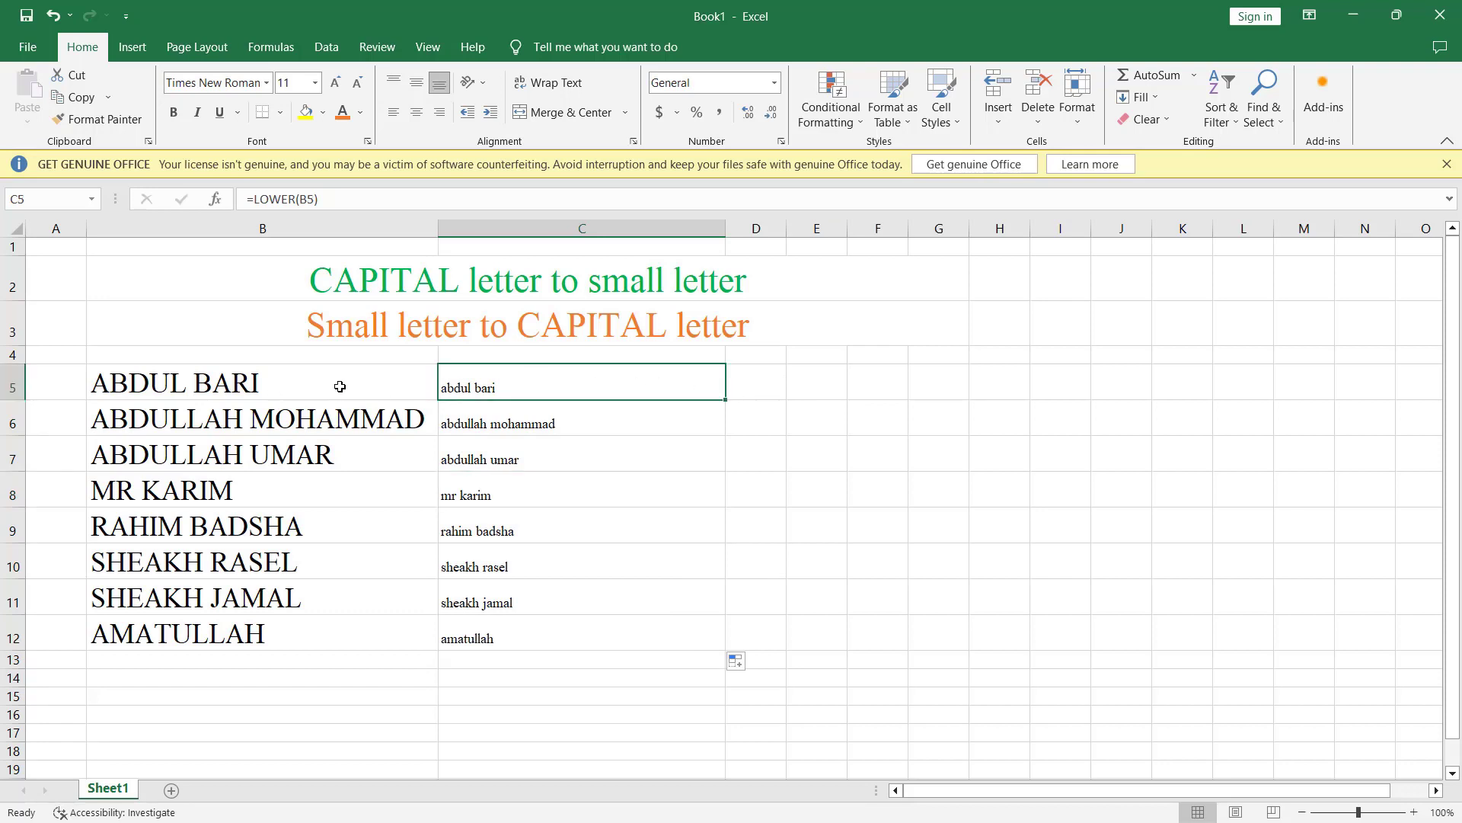
pyautogui.doubleClick(545, 384)
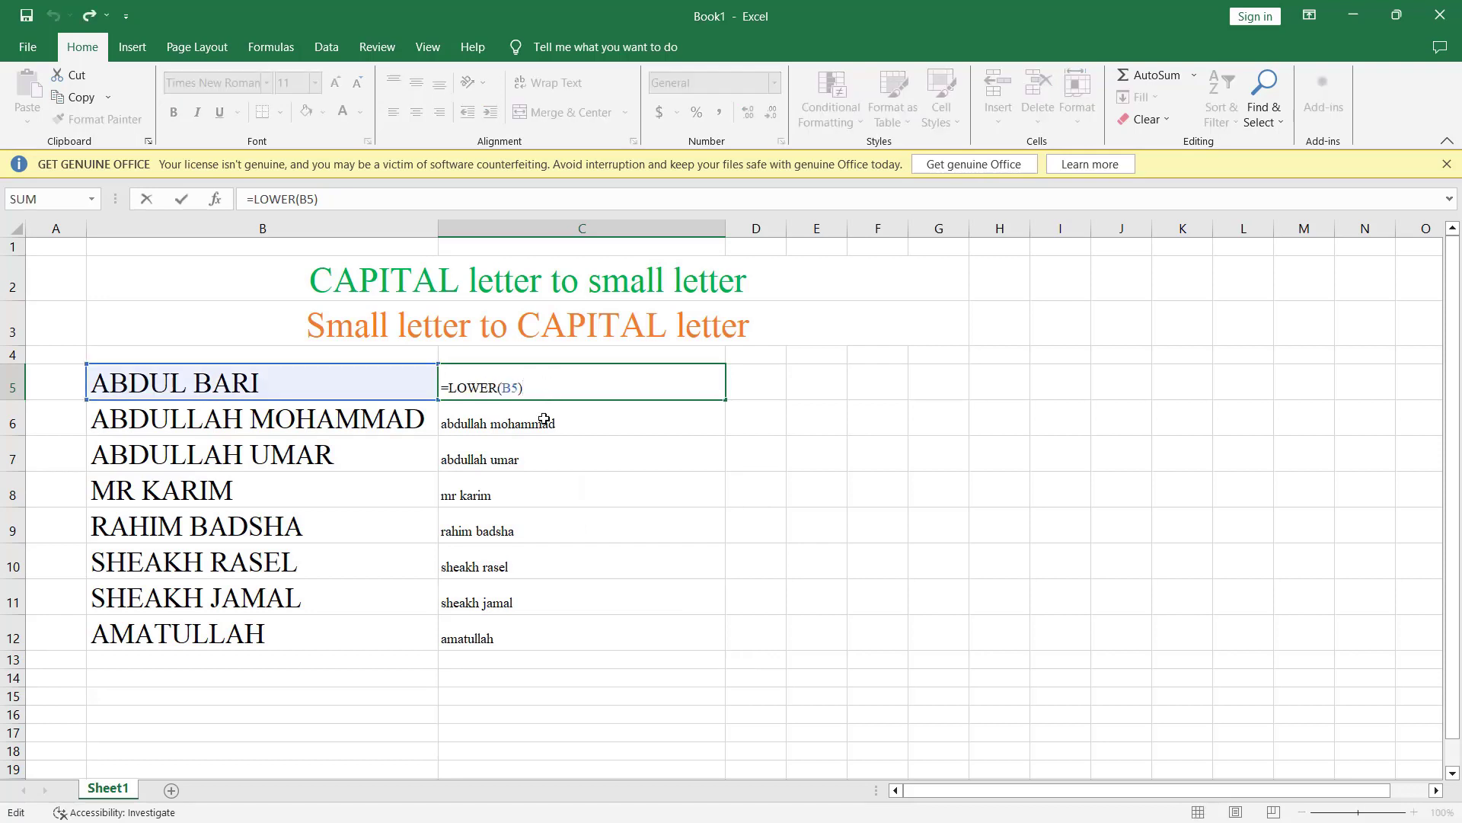
pyautogui.press('Return')
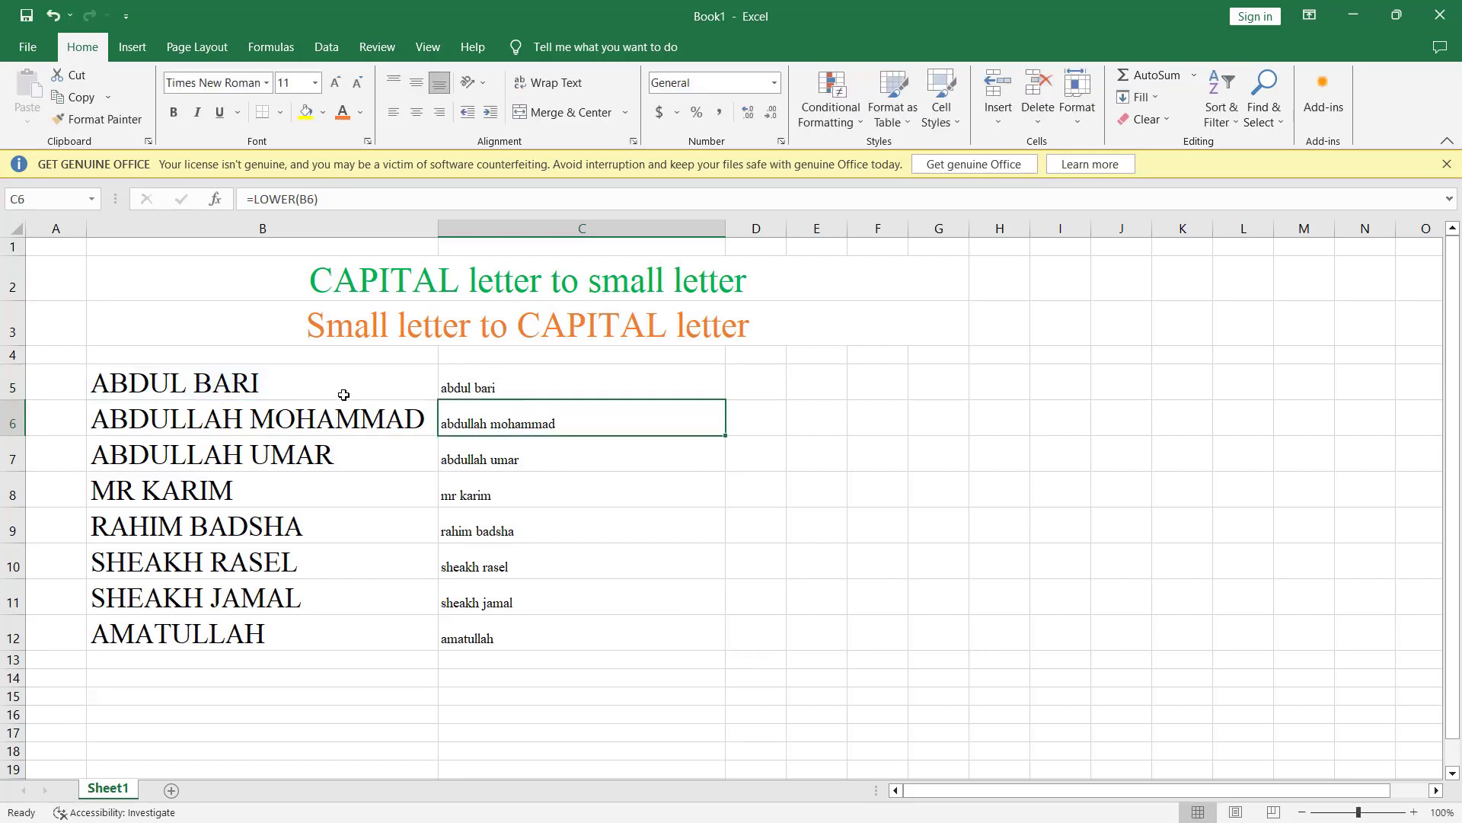
pyautogui.moveTo(607, 383); pyautogui.dragTo(625, 632)
# Step: Copy C5:C12 and paste the lowercase names over B5:B12 as values
pyautogui.rightClick(588, 390)
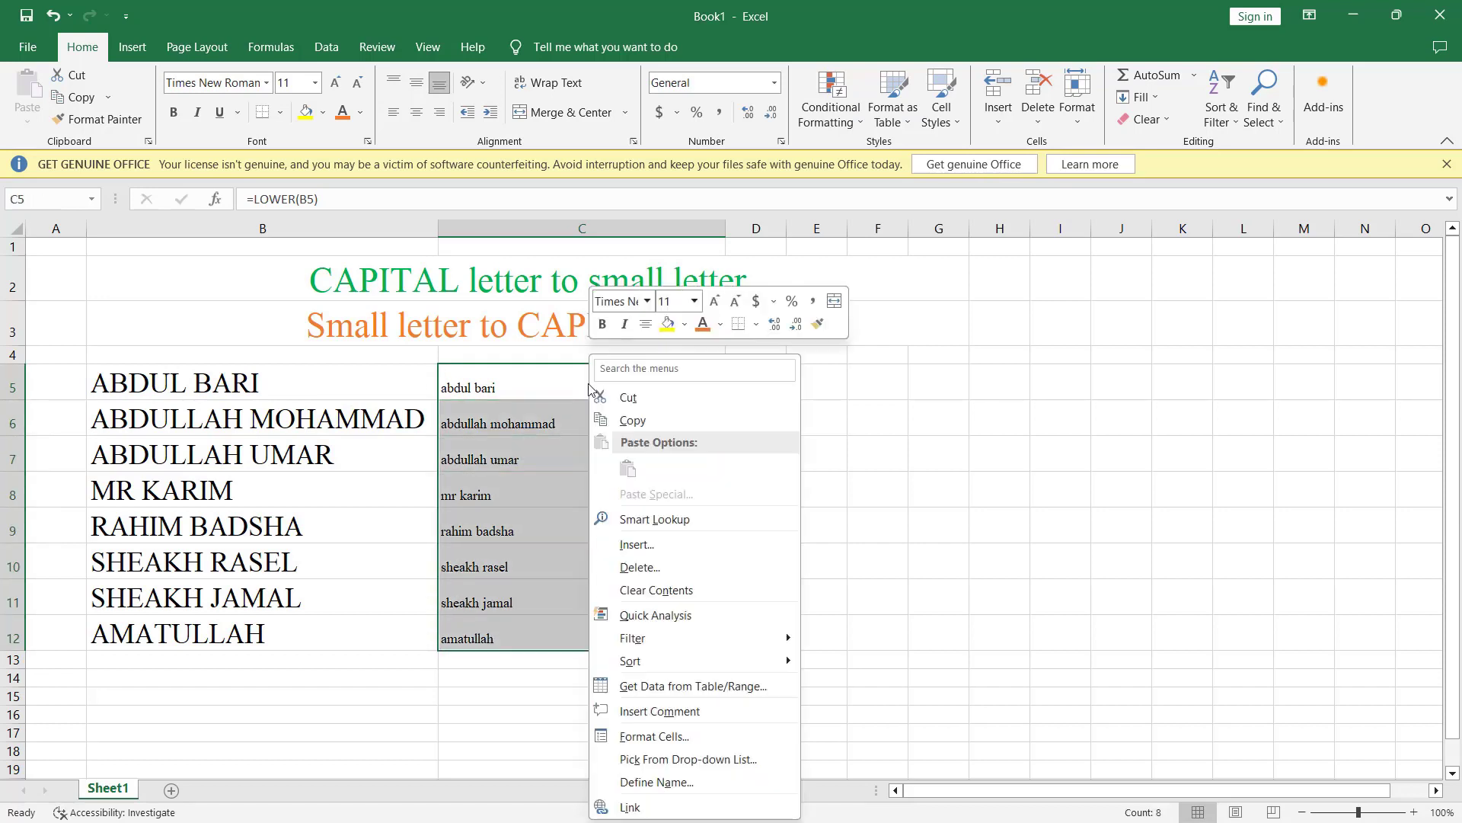
pyautogui.click(655, 424)
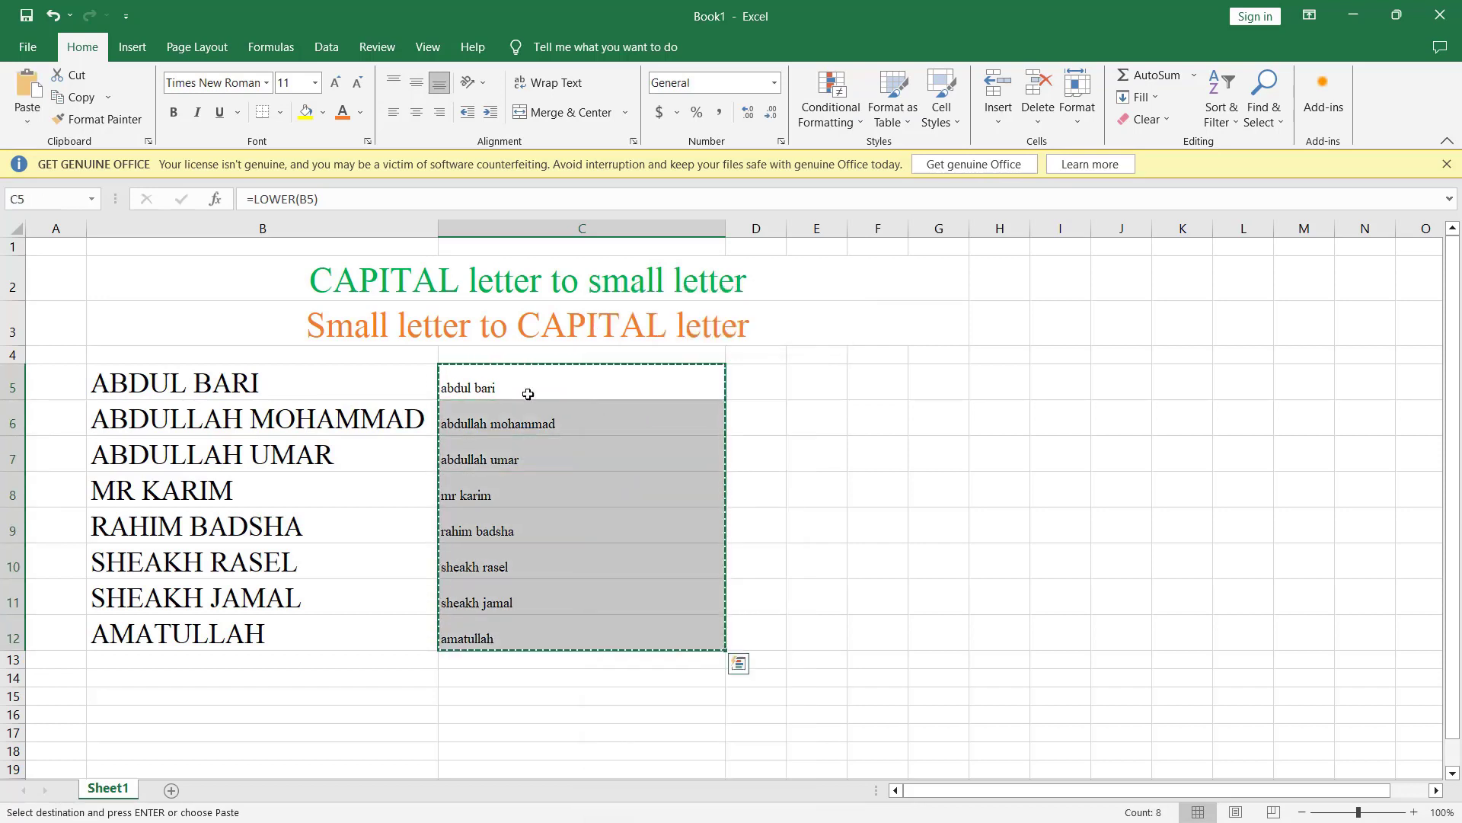
pyautogui.moveTo(316, 385); pyautogui.dragTo(320, 632)
pyautogui.rightClick(291, 385)
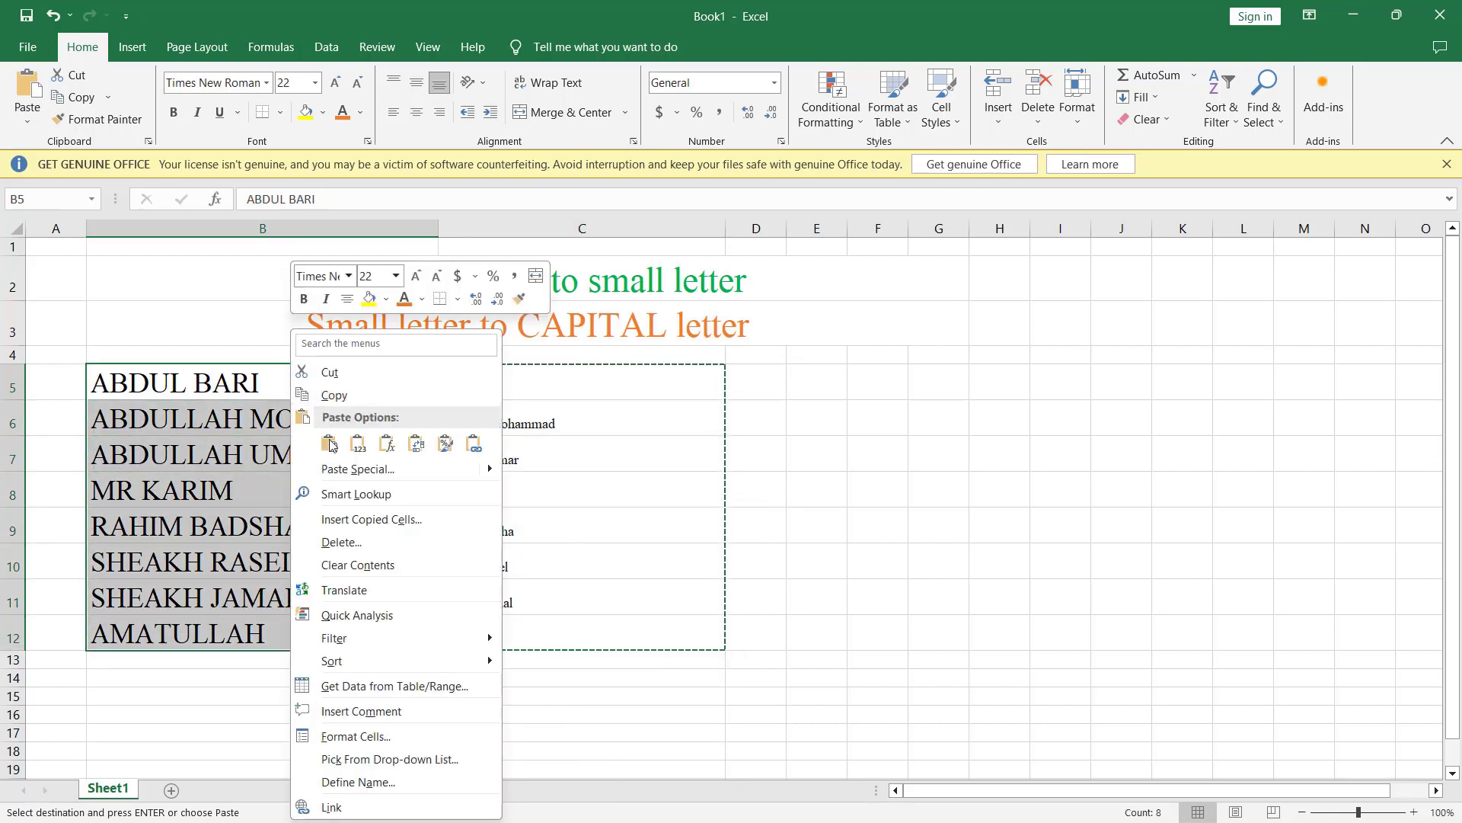
pyautogui.click(330, 444)
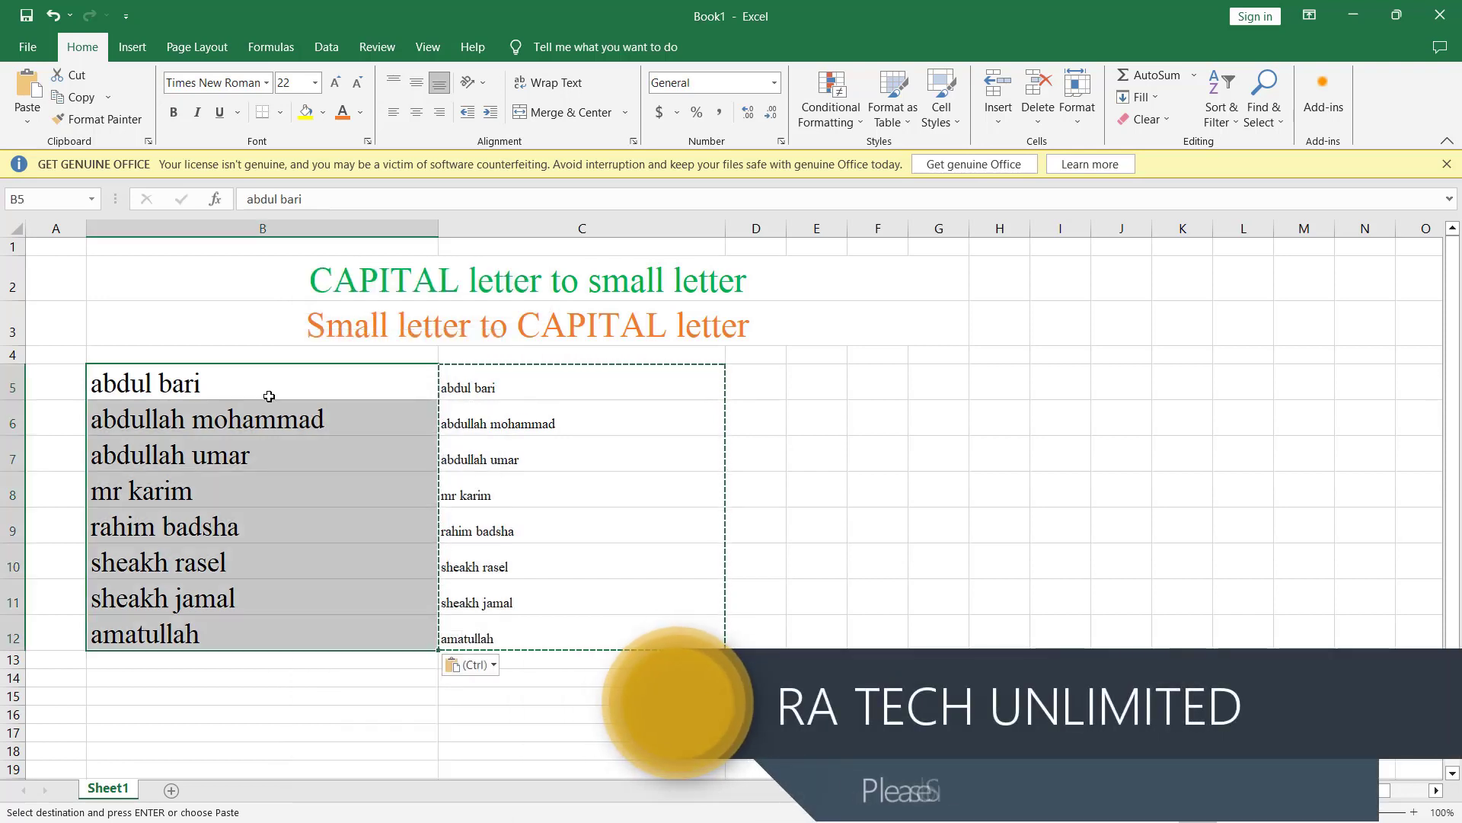
# Step: Verify the pasted lowercase values in B5 to B8 and the LOWER formula in C5
pyautogui.click(268, 380)
pyautogui.click(260, 424)
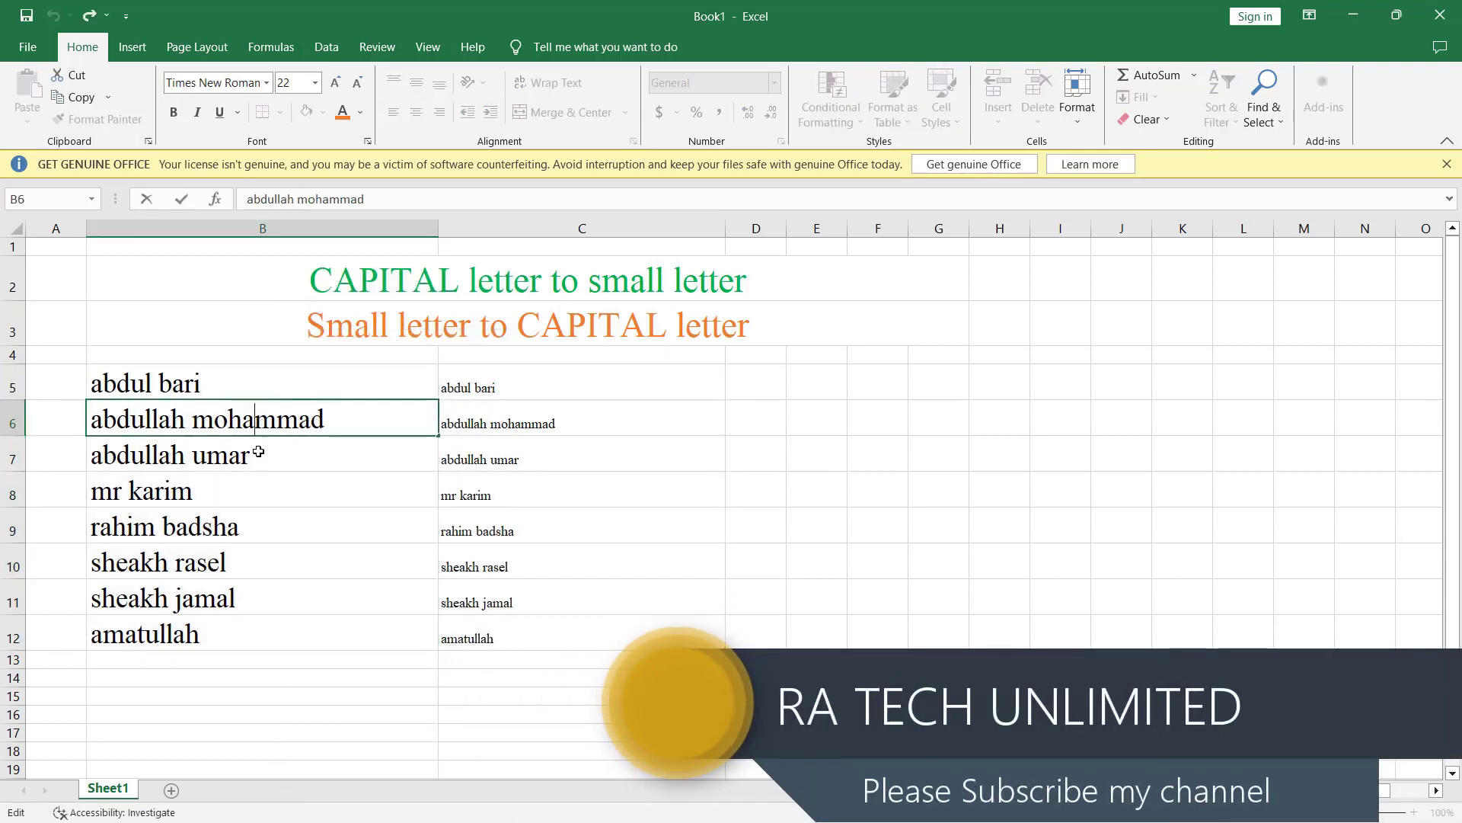
pyautogui.click(259, 452)
pyautogui.click(262, 488)
pyautogui.click(555, 390)
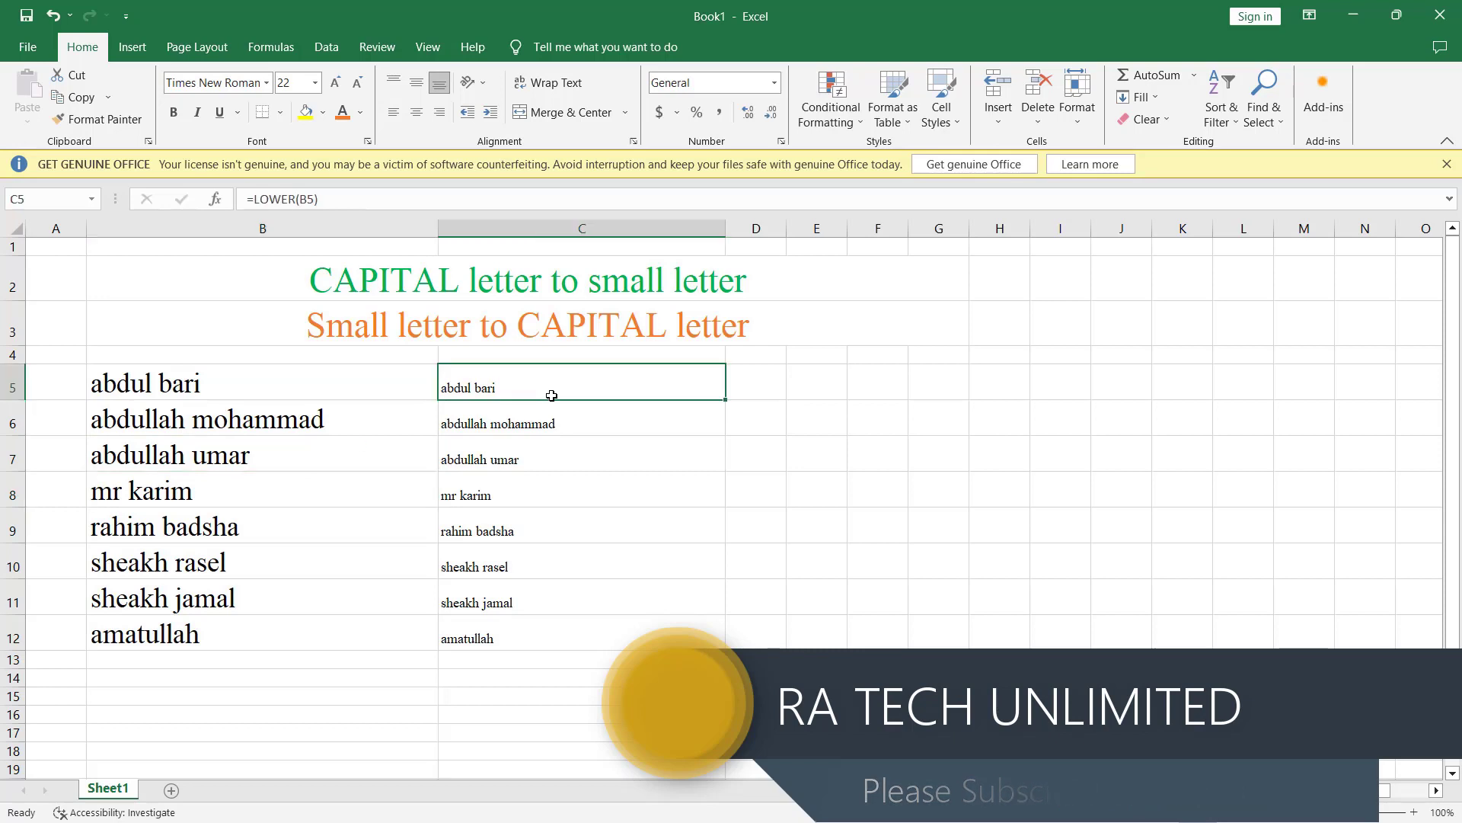
# Step: Delete column C, then undo the deletion to restore it
pyautogui.click(580, 229)
pyautogui.rightClick(575, 230)
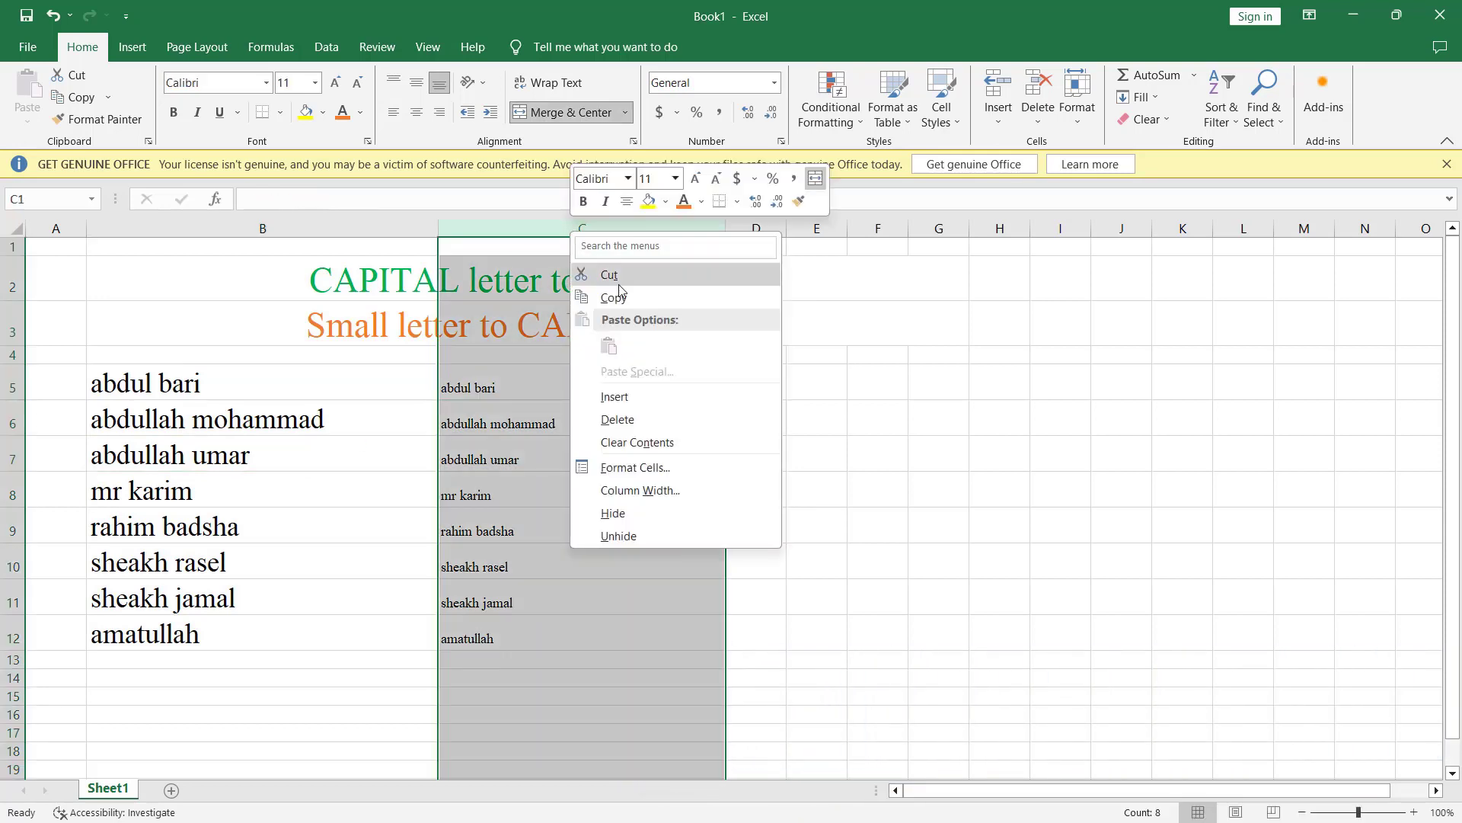
pyautogui.click(619, 420)
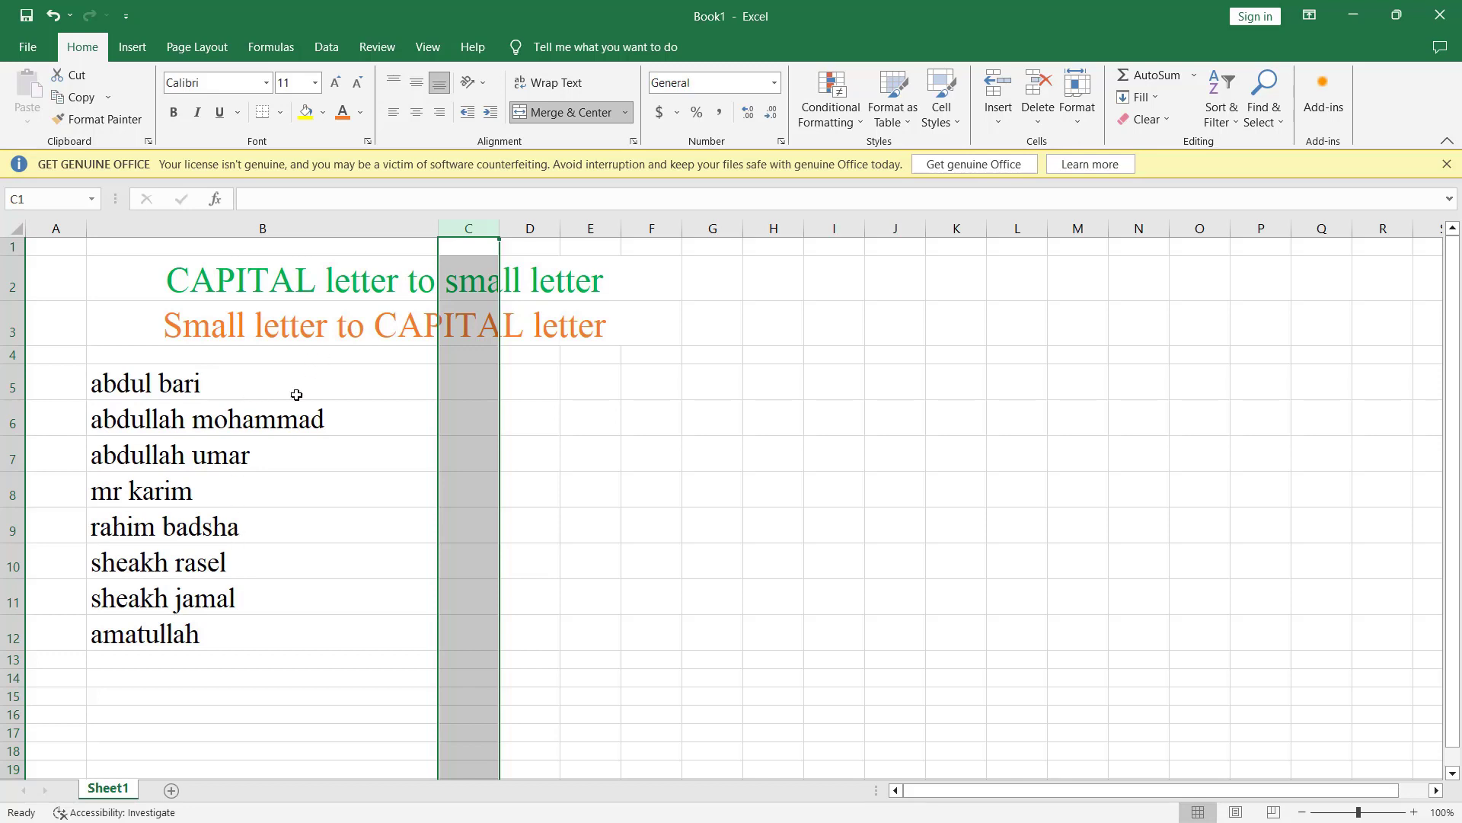
pyautogui.click(343, 500)
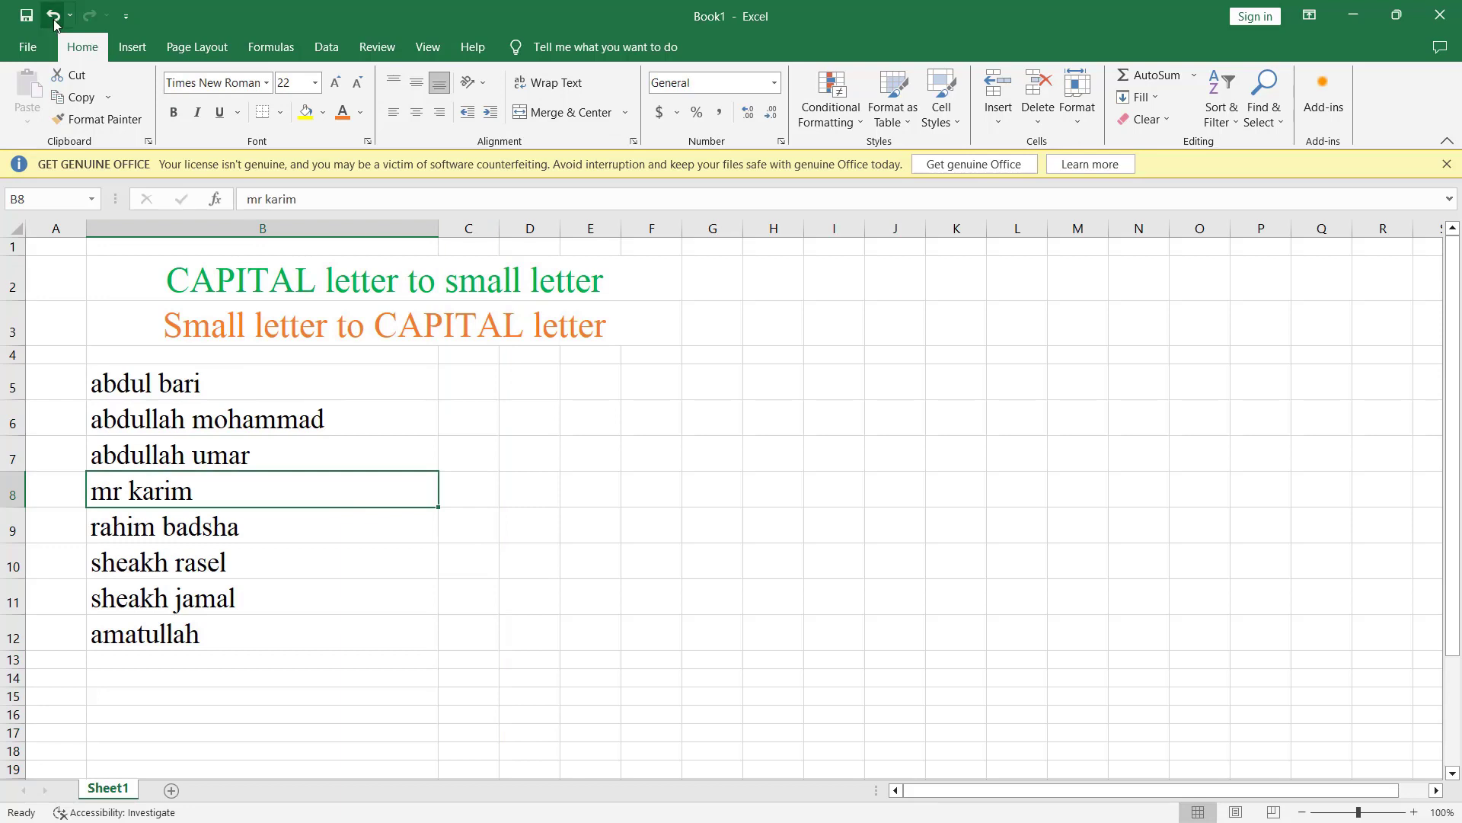
pyautogui.click(53, 16)
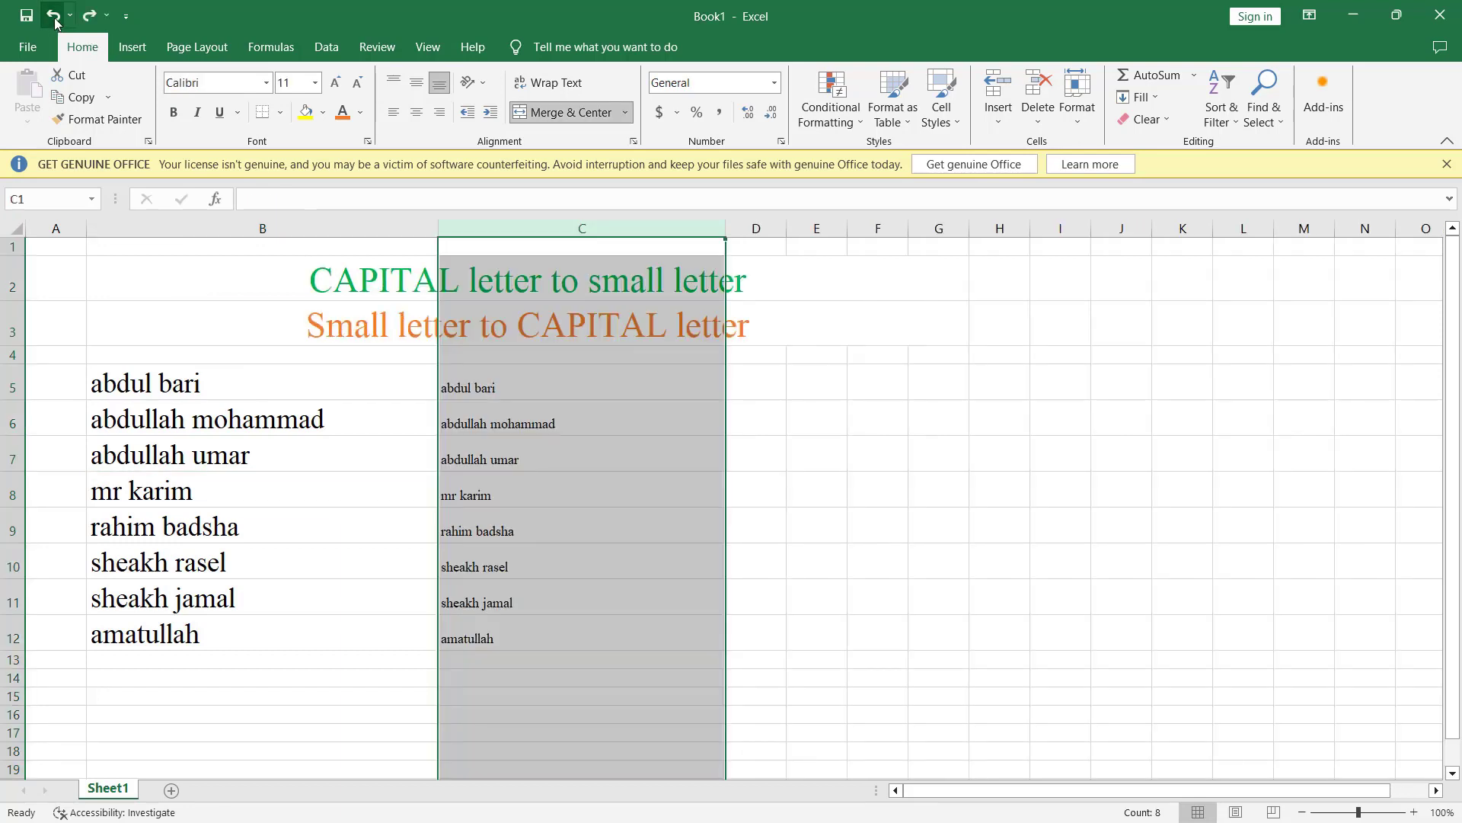
pyautogui.click(249, 386)
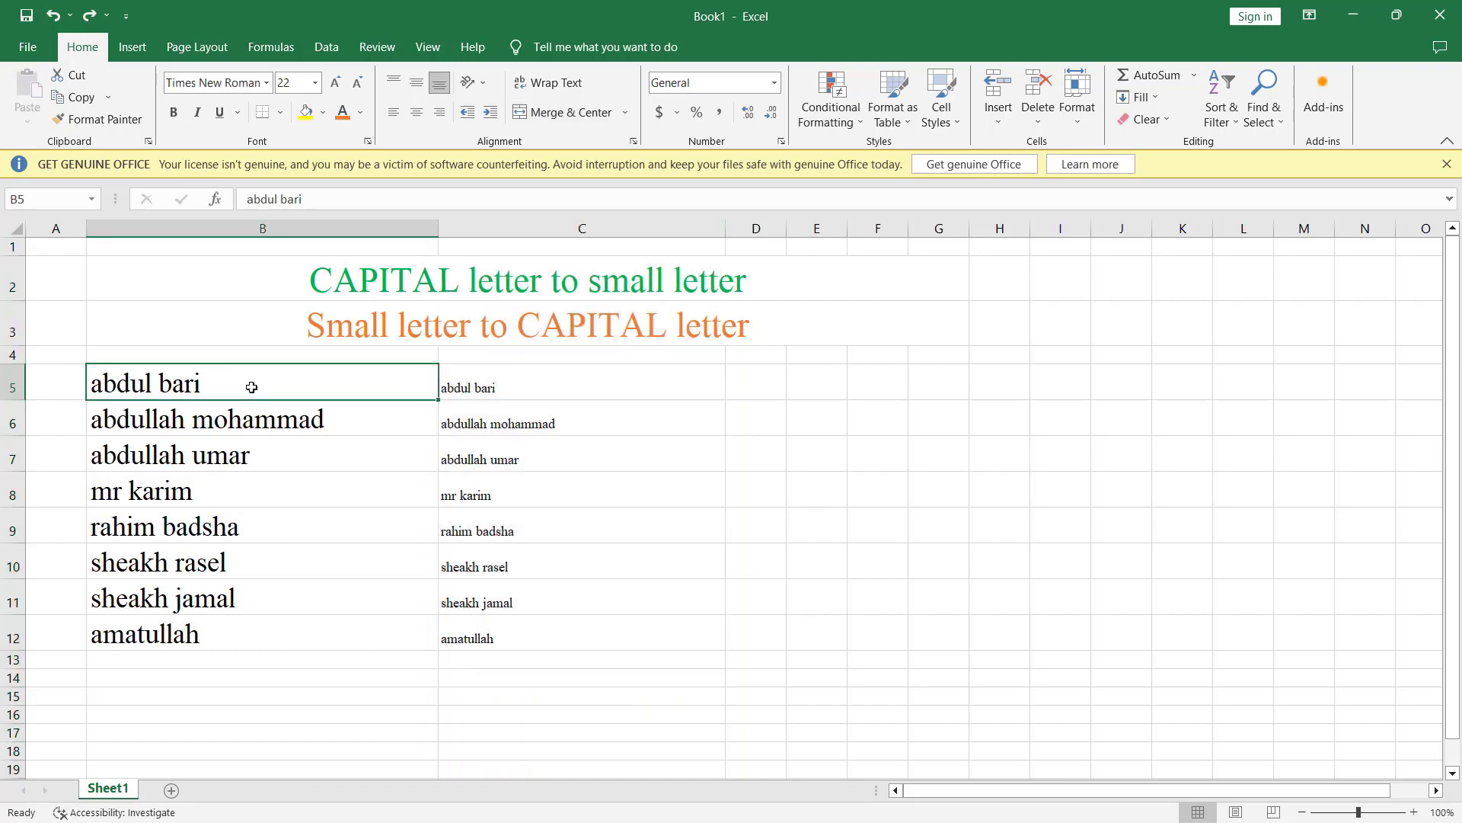
# Step: Delete the helper cells C5:C12, shifting cells left
pyautogui.click(516, 381)
pyautogui.moveTo(536, 375); pyautogui.dragTo(545, 627)
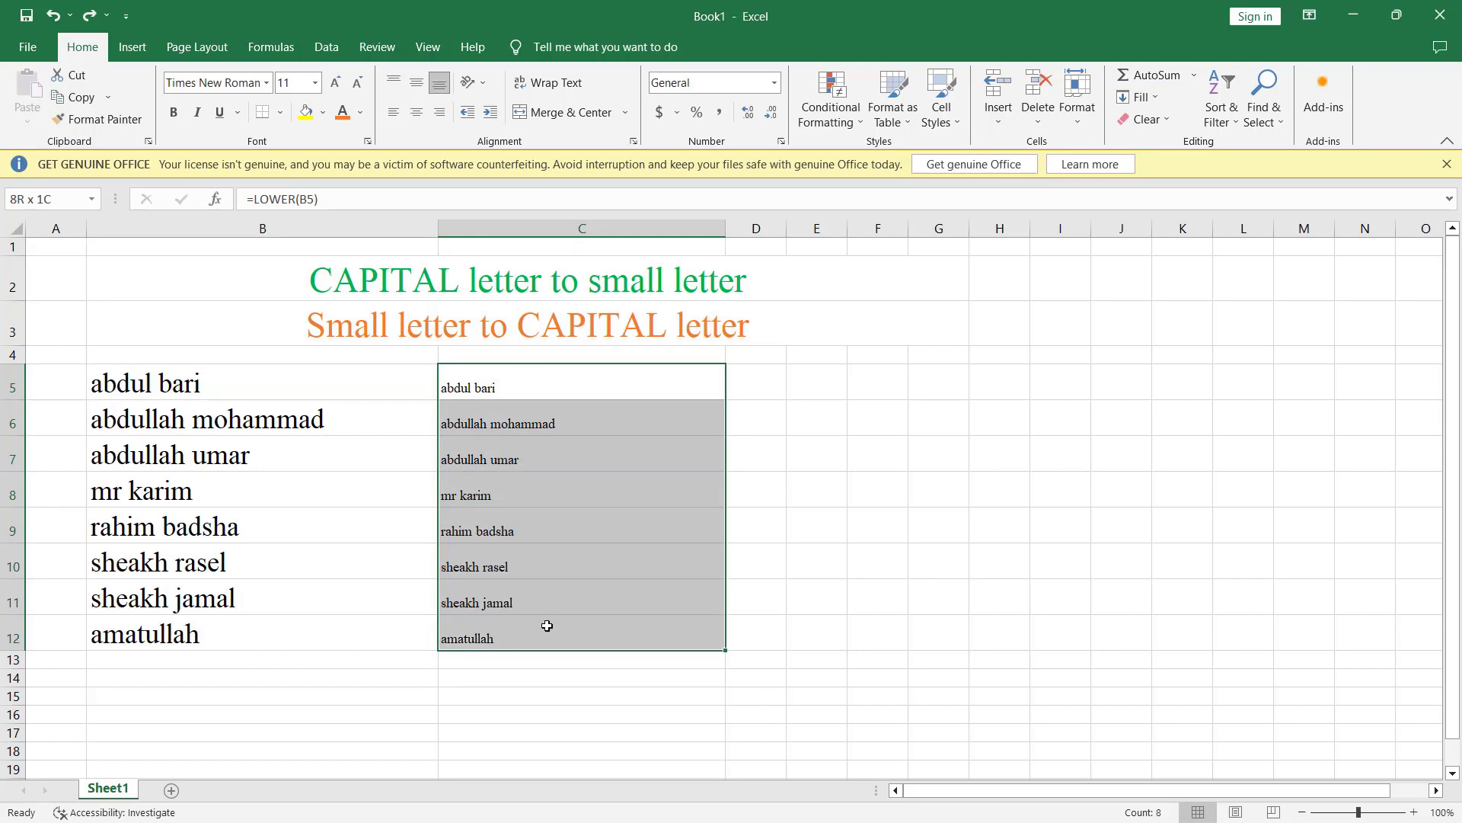
pyautogui.click(508, 384)
pyautogui.moveTo(508, 384); pyautogui.dragTo(529, 626)
pyautogui.rightClick(523, 388)
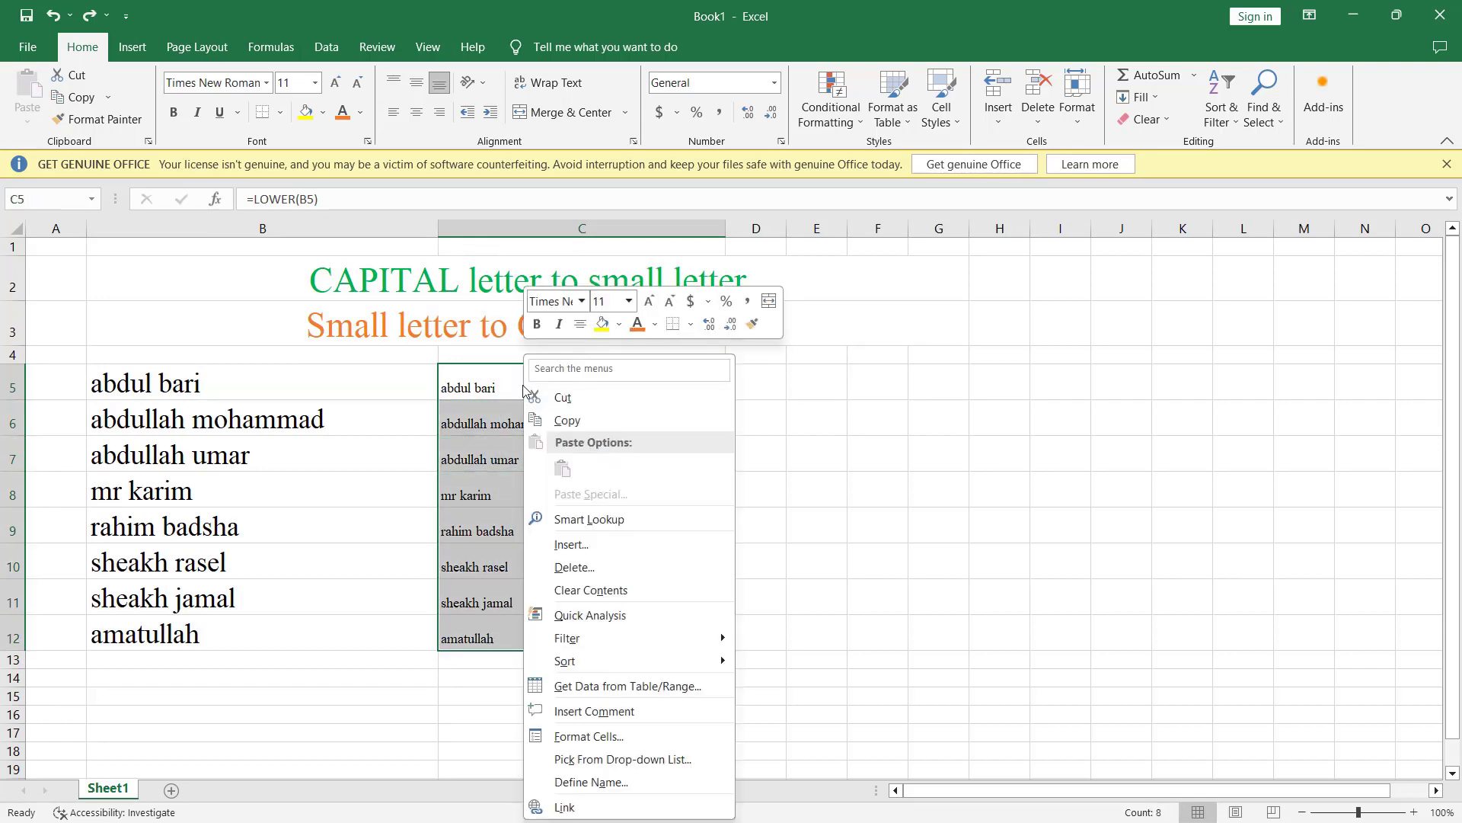
pyautogui.click(577, 567)
pyautogui.click(545, 649)
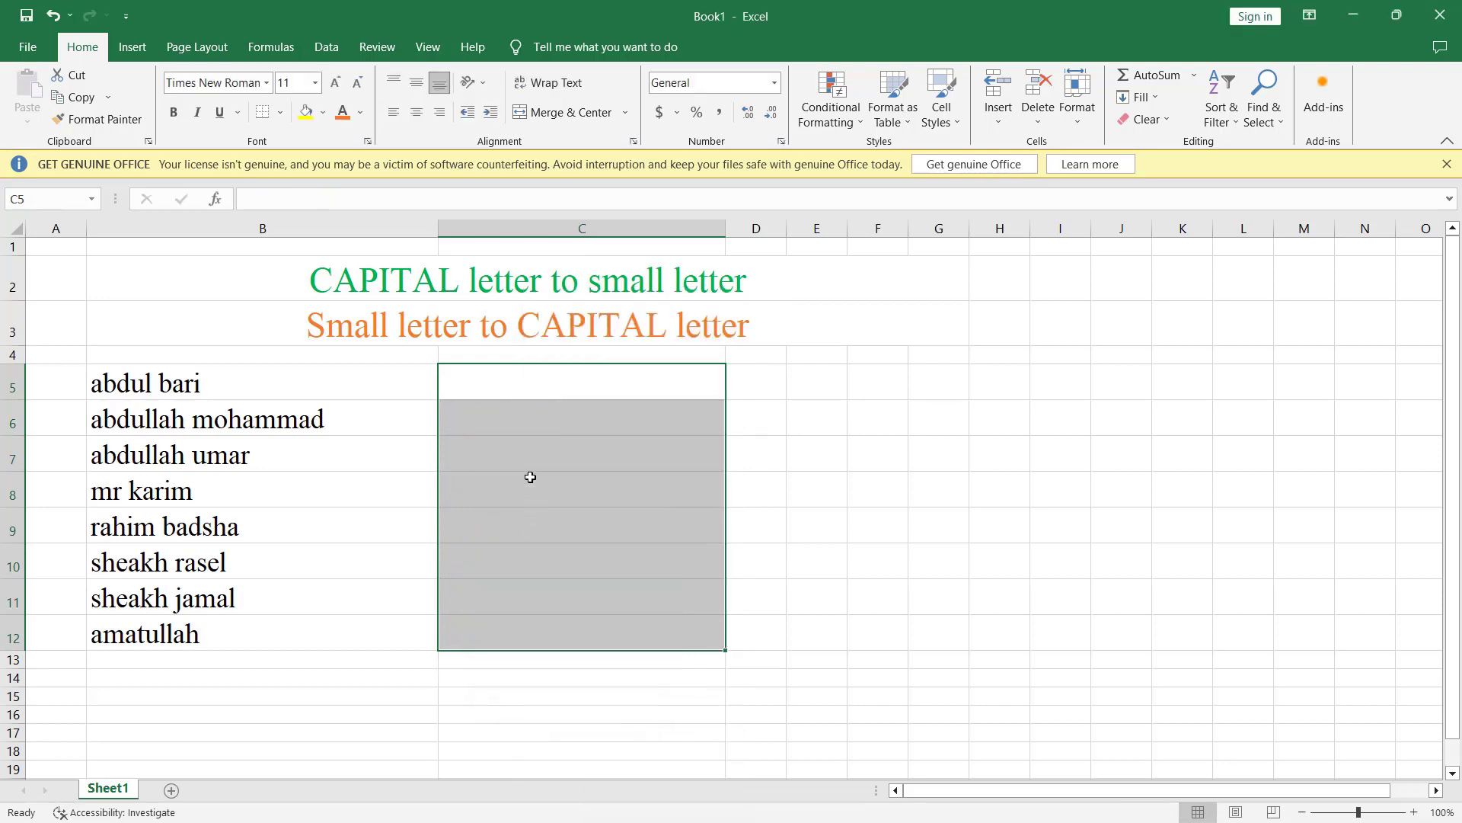
pyautogui.click(531, 457)
pyautogui.click(499, 385)
pyautogui.doubleClick(496, 383)
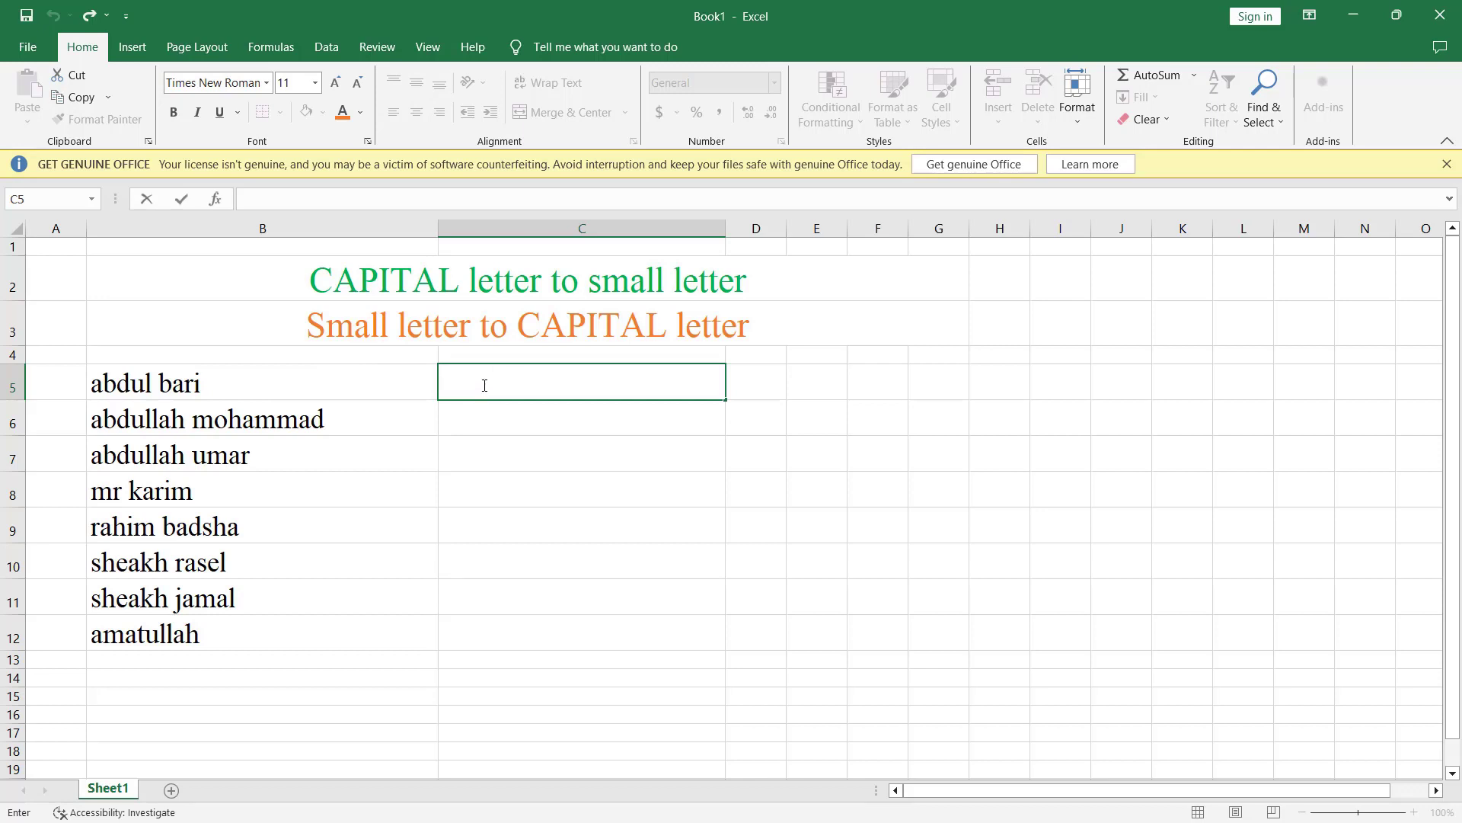
pyautogui.write('=')
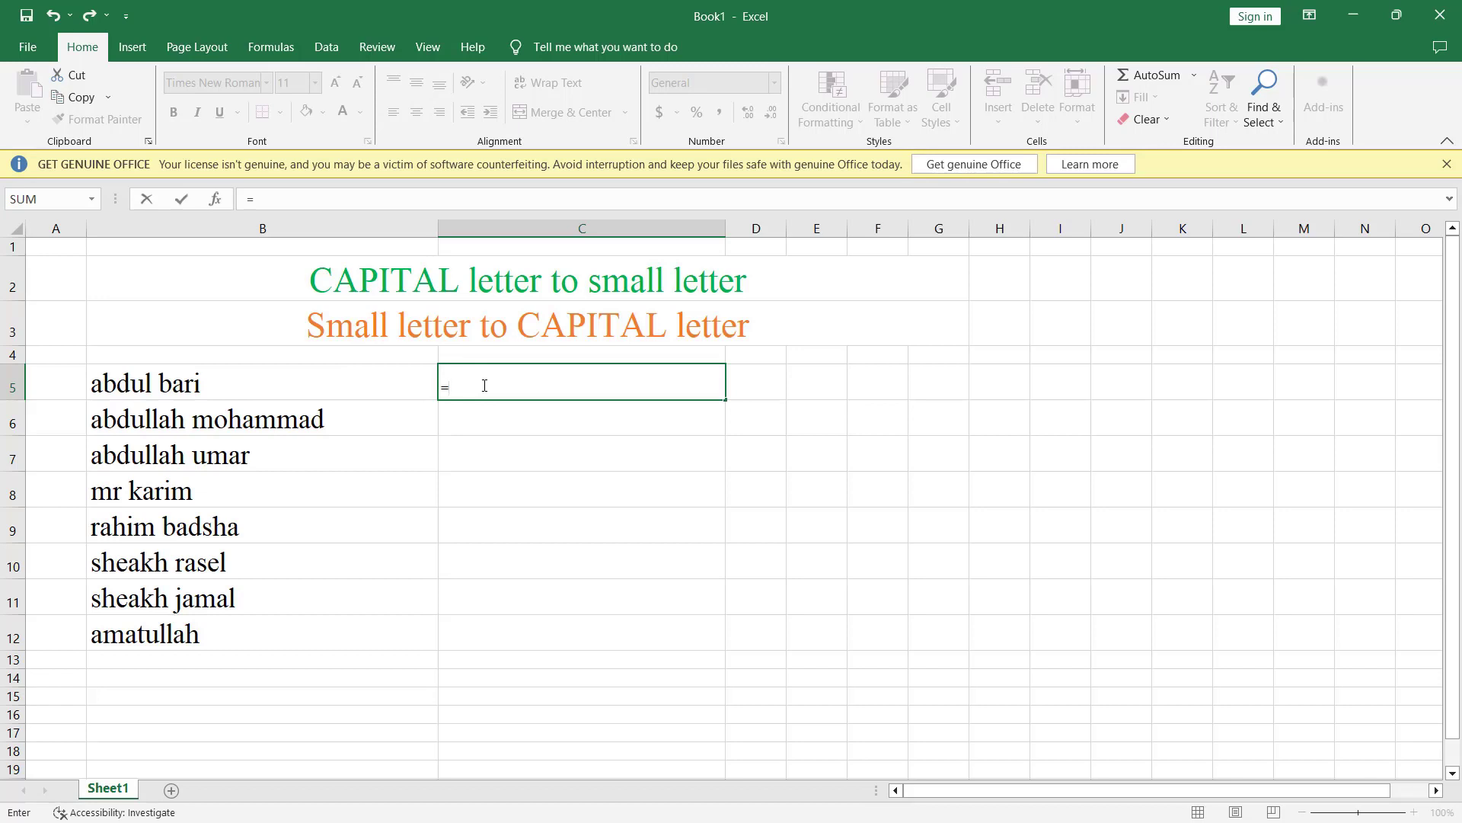
pyautogui.write('upper')
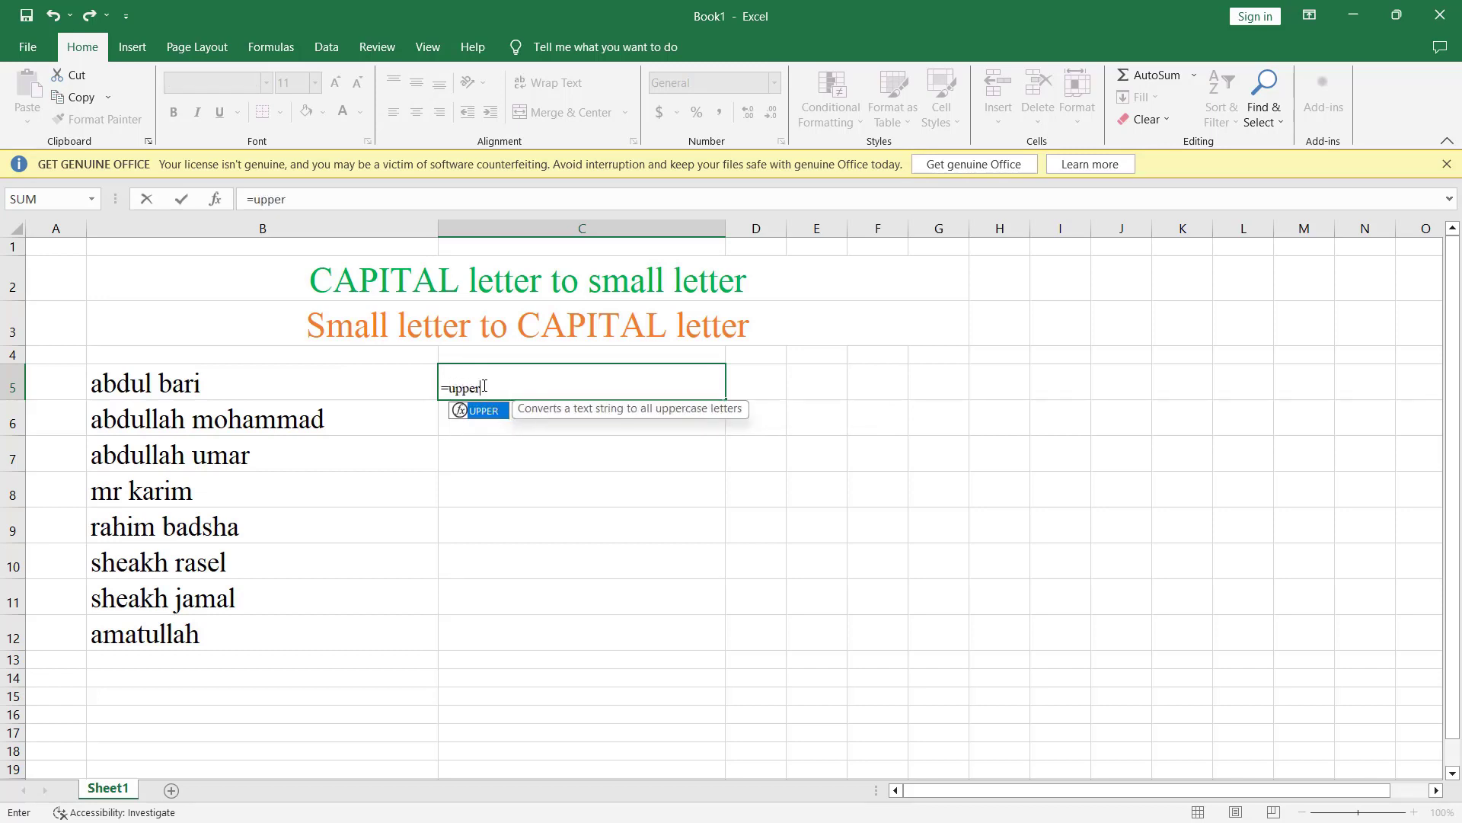
pyautogui.write('(')
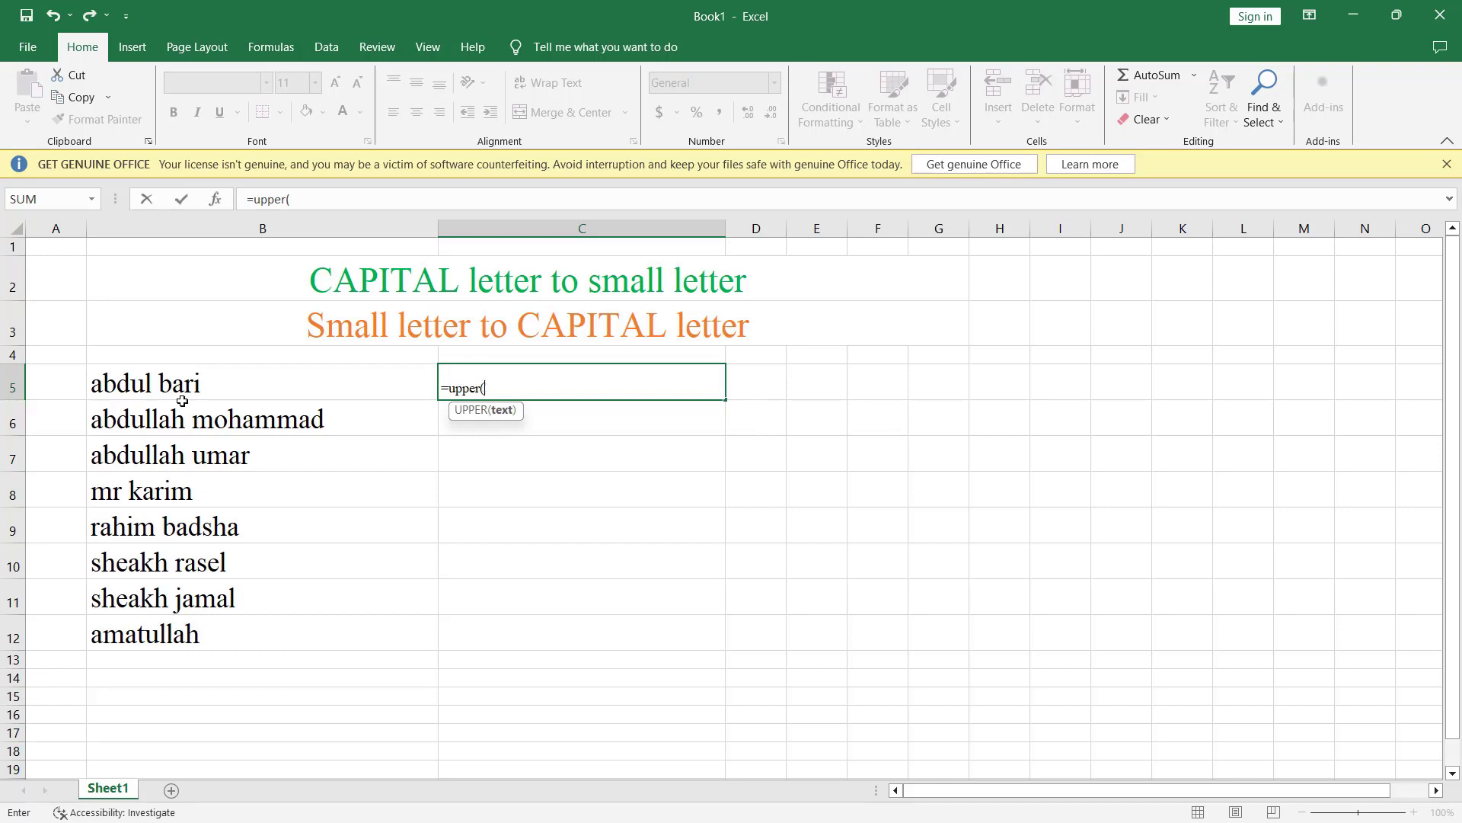
pyautogui.click(179, 386)
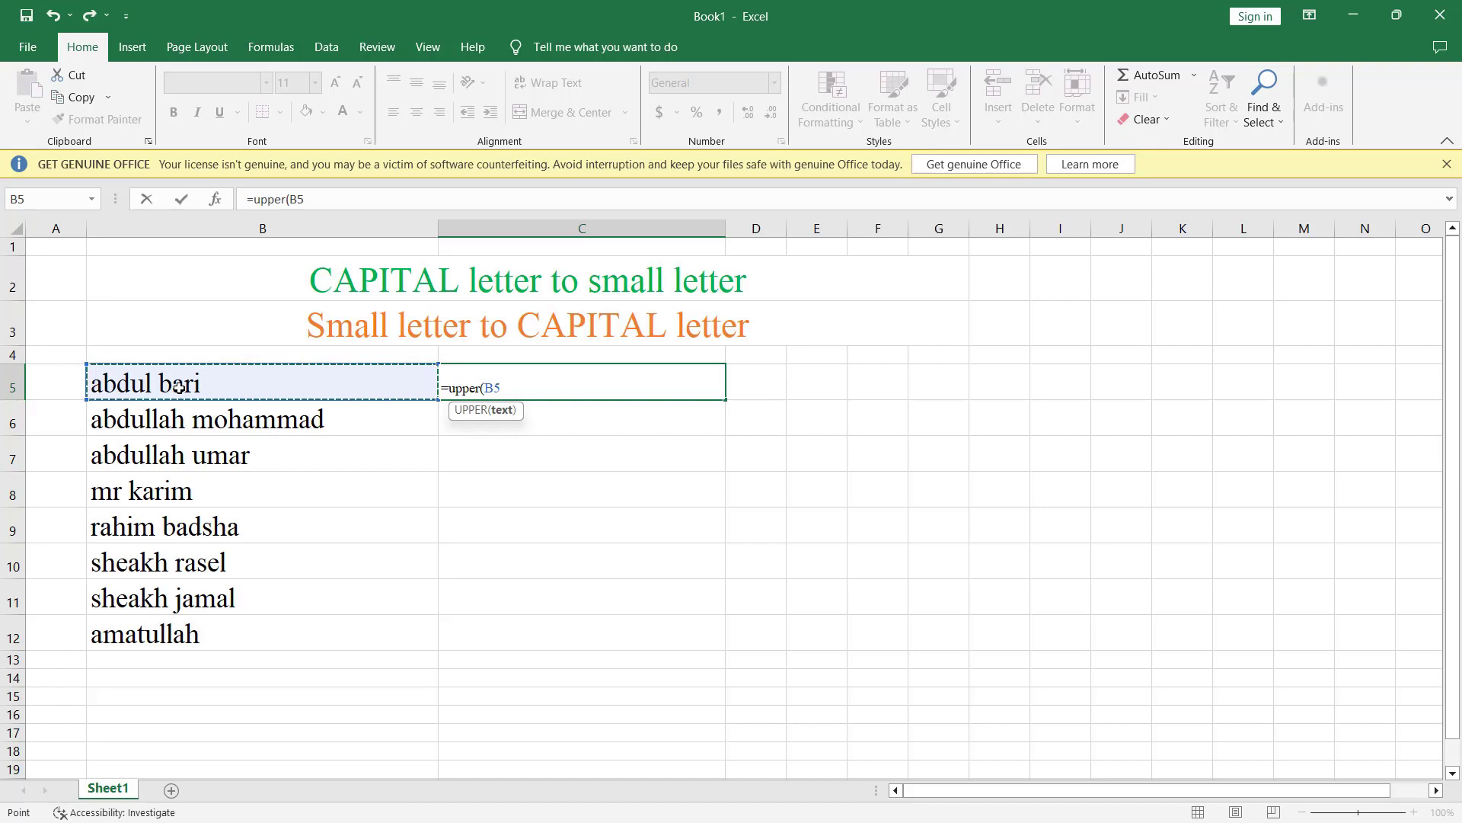
pyautogui.write(')')
pyautogui.press('Return')
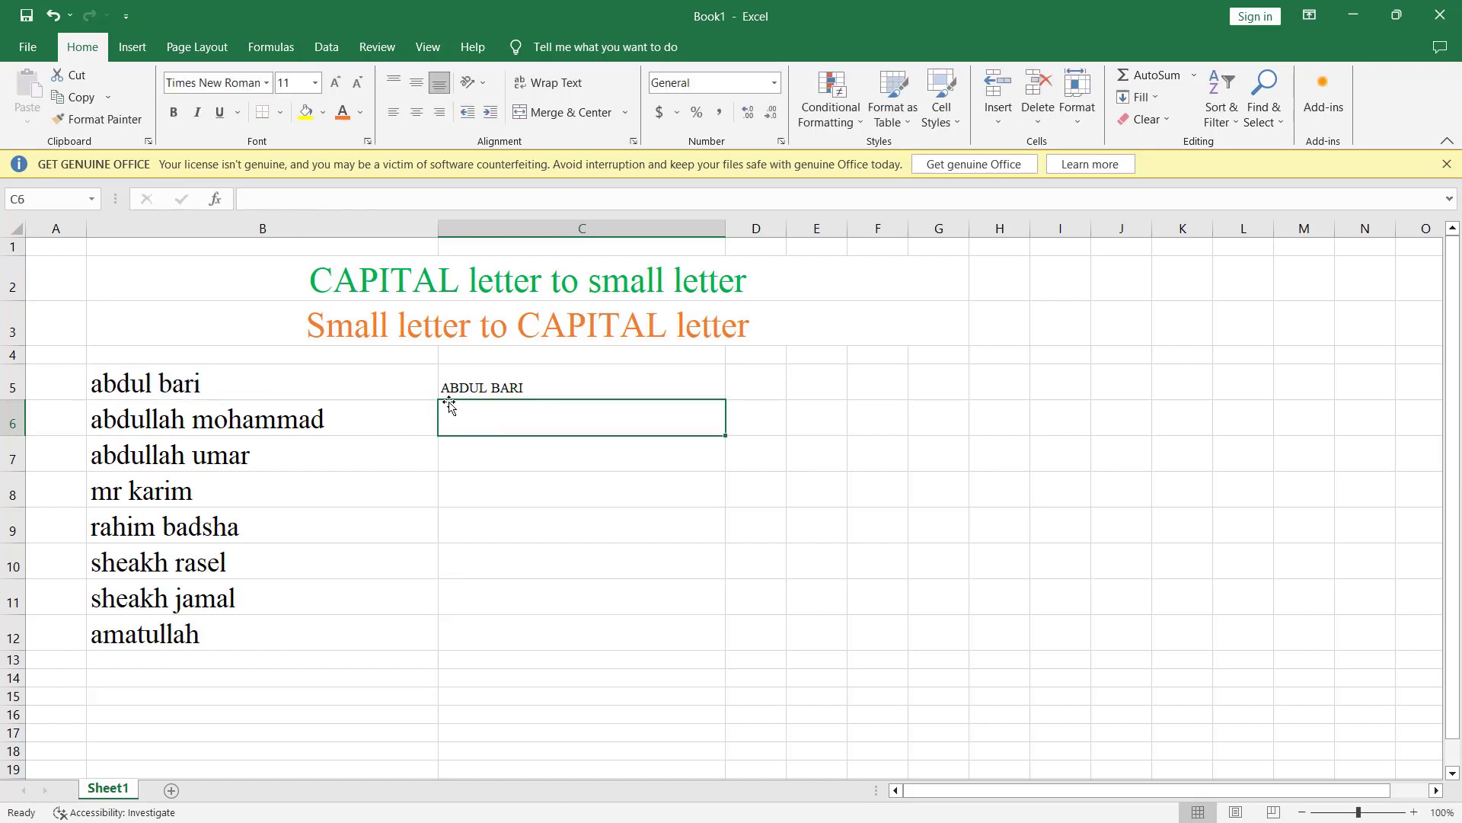
pyautogui.click(261, 389)
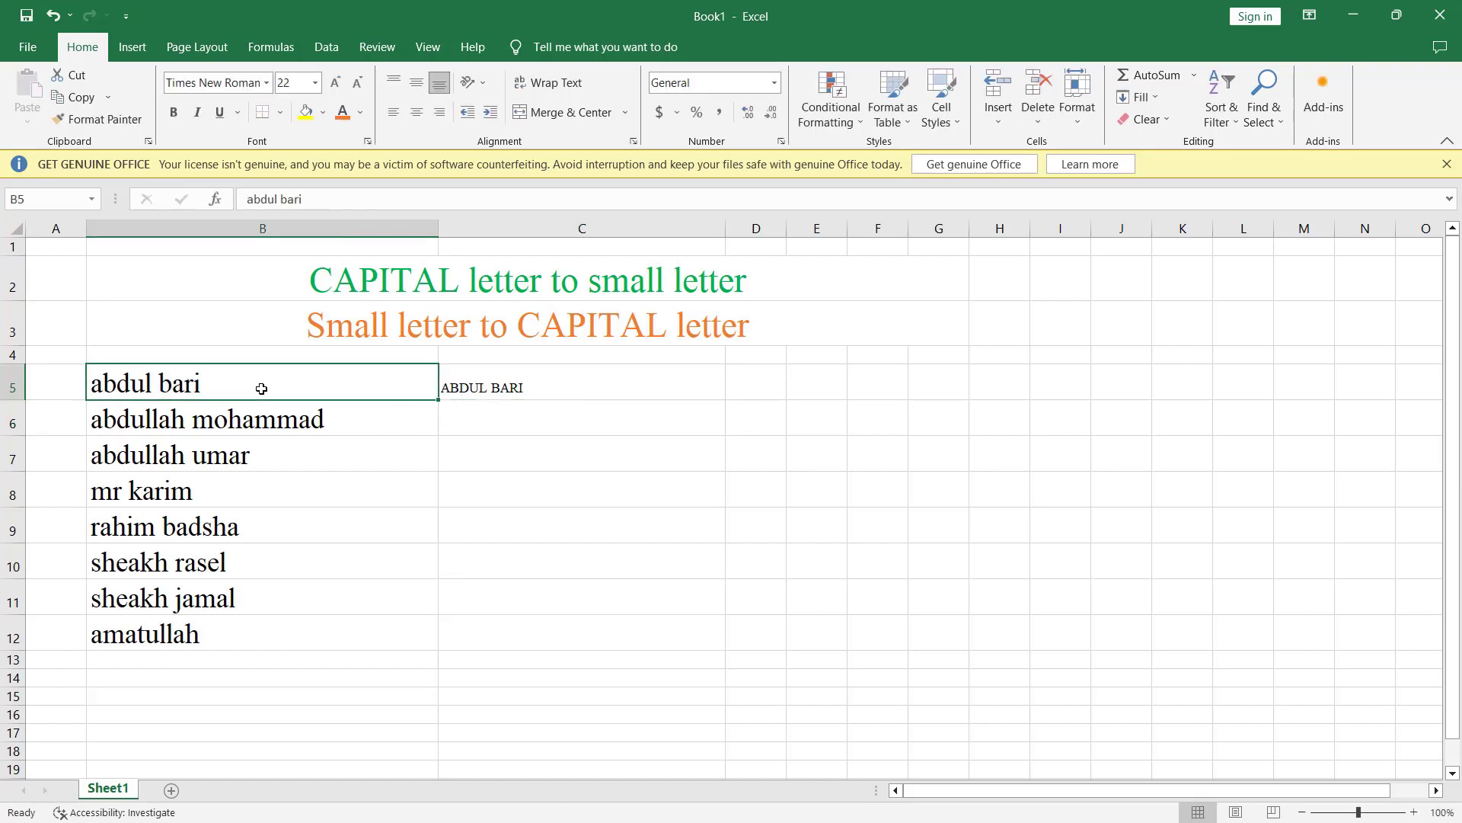
pyautogui.click(561, 384)
pyautogui.doubleClick(517, 431)
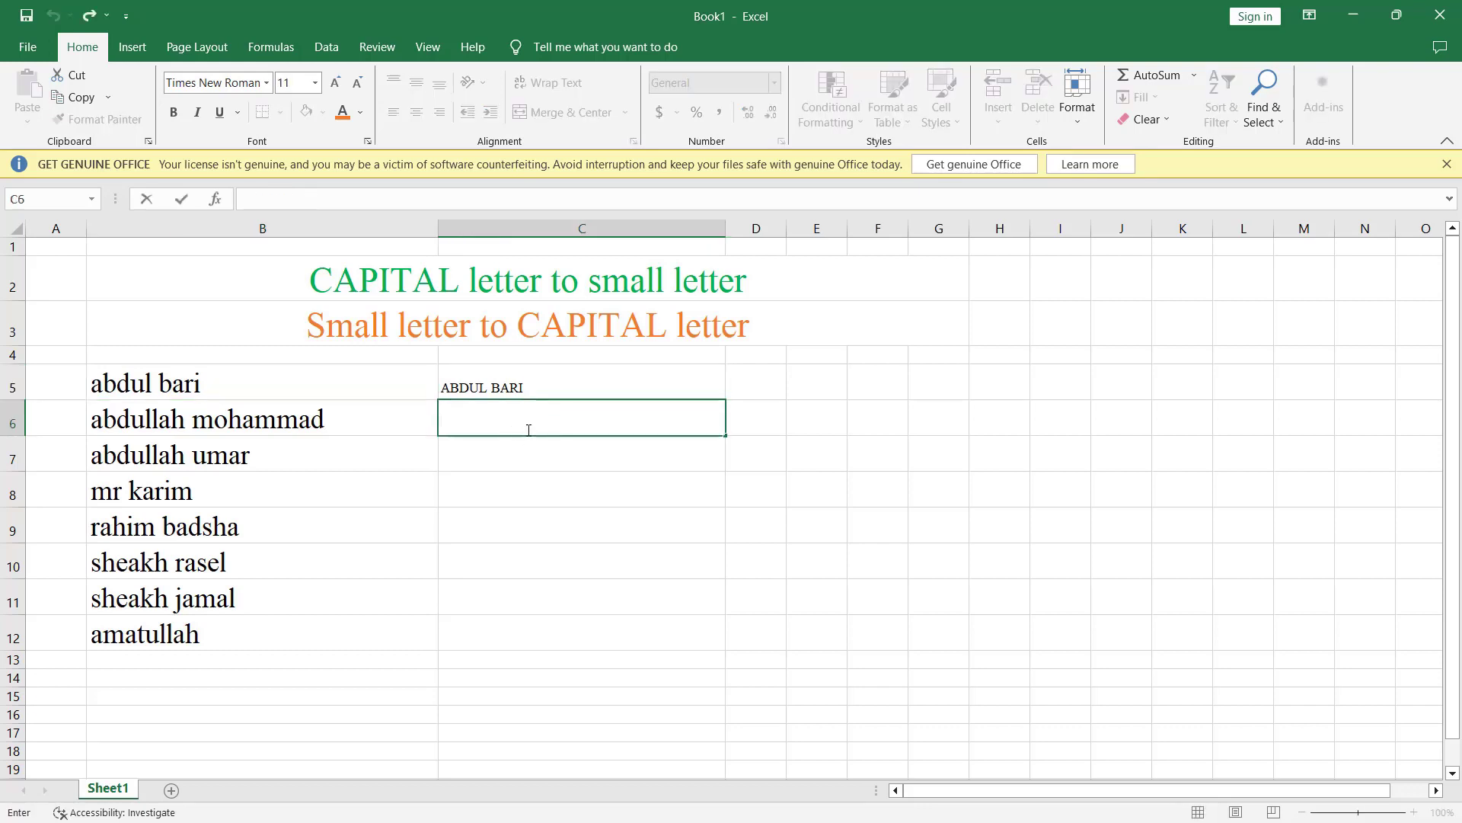
pyautogui.write('=')
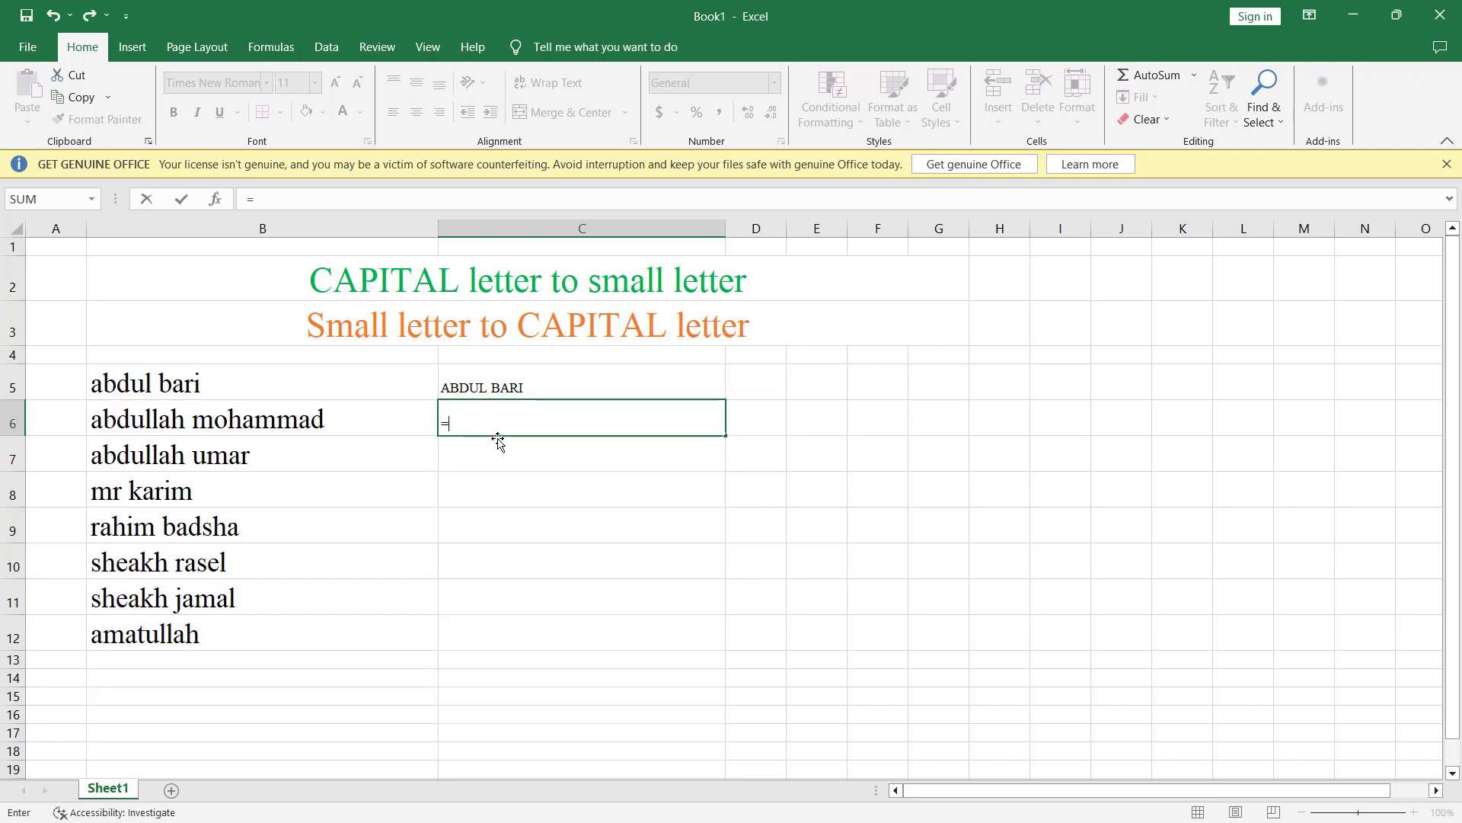
pyautogui.write('uppe')
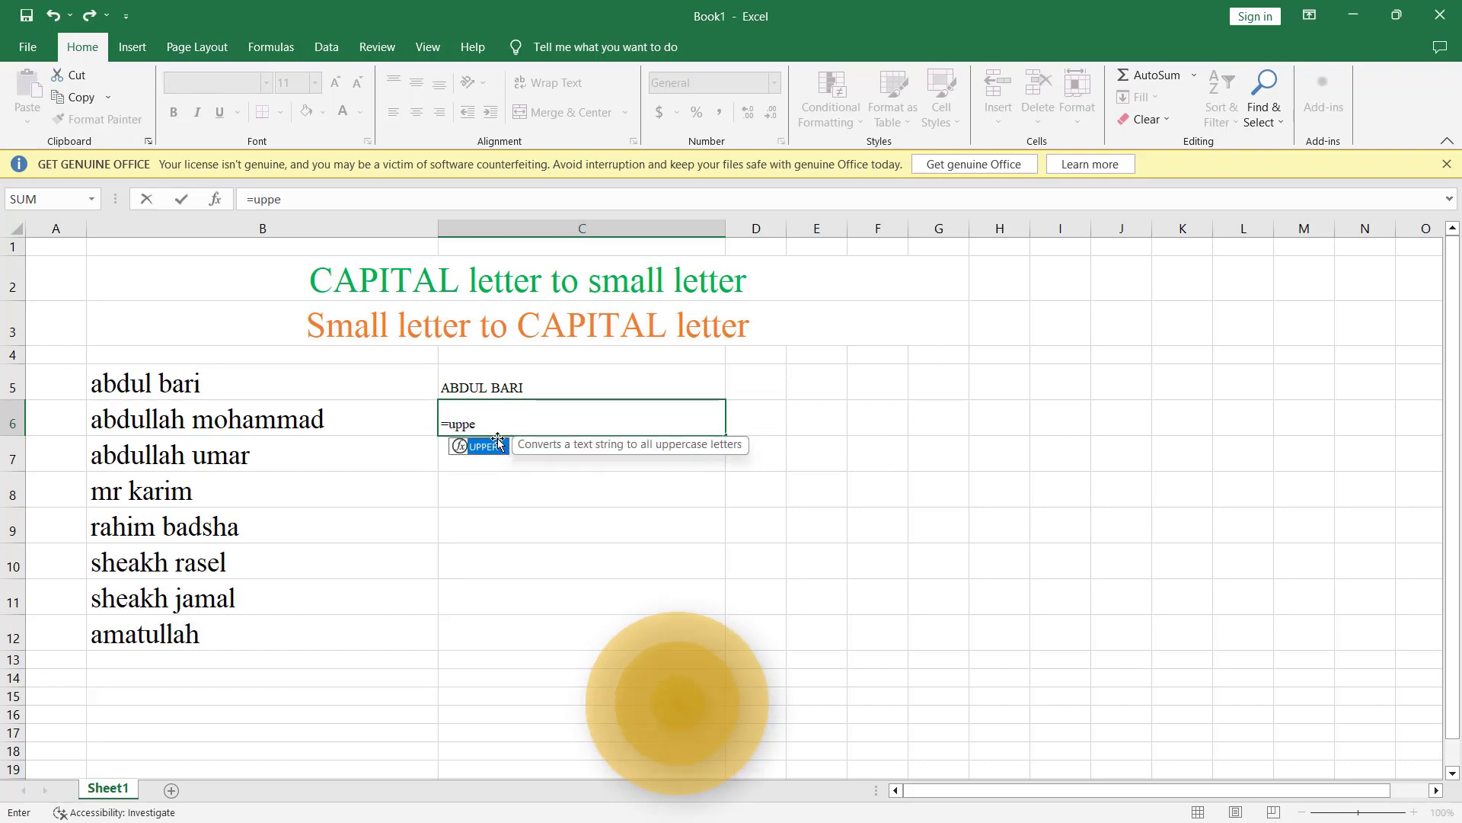
pyautogui.write('r(')
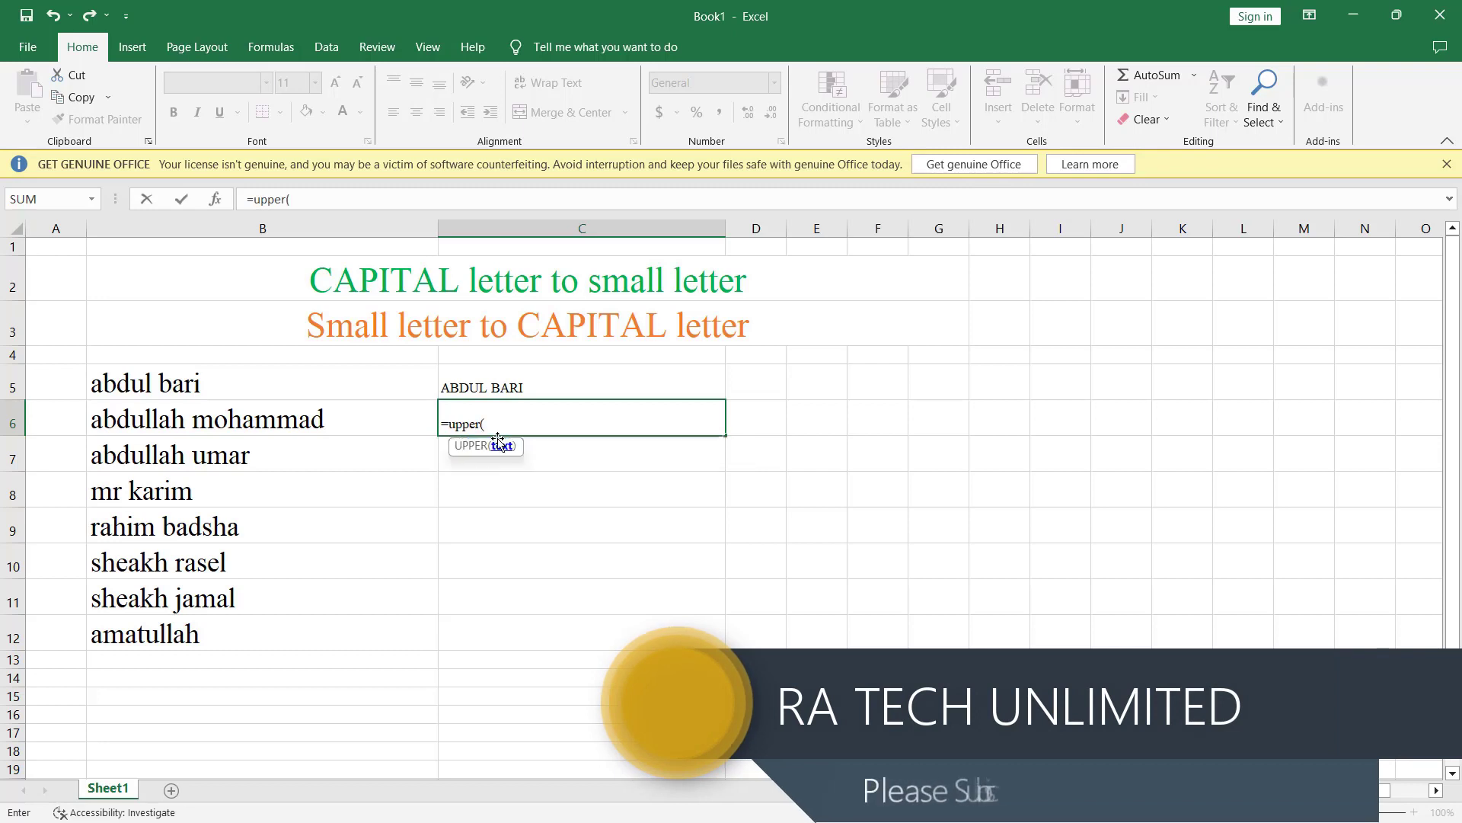
pyautogui.click(272, 420)
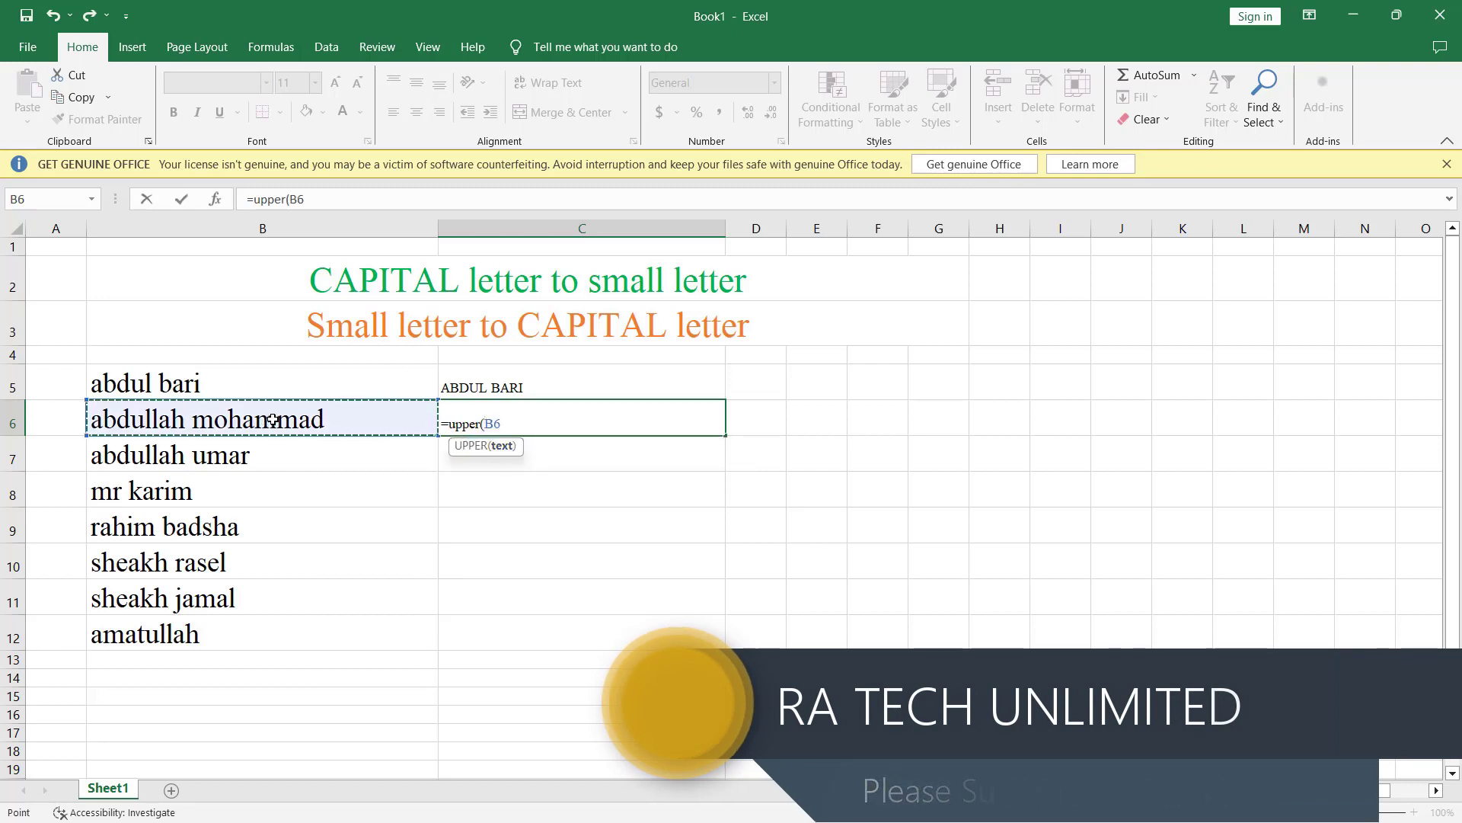
pyautogui.write(')')
pyautogui.press('Return')
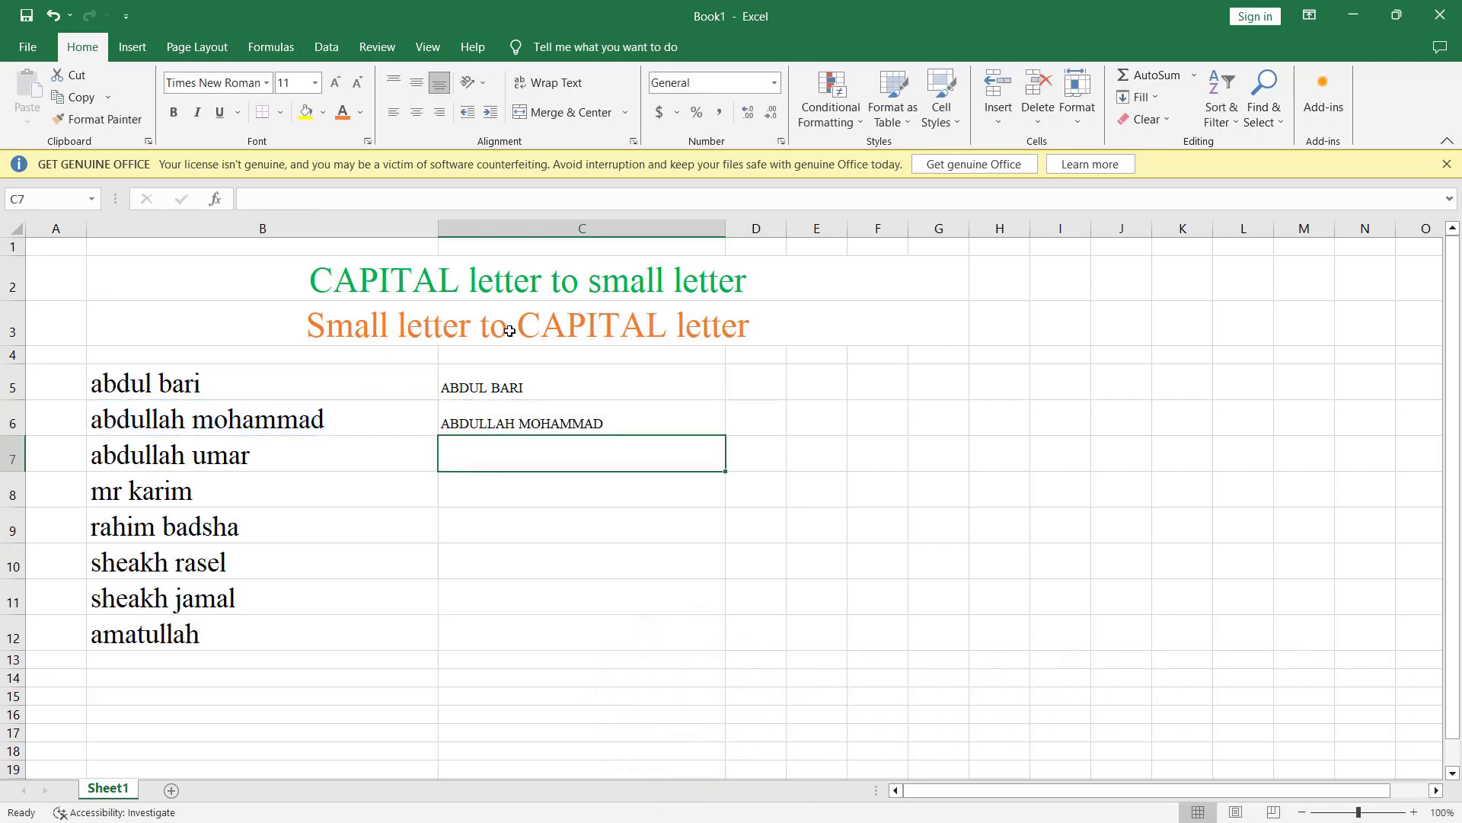
pyautogui.click(264, 424)
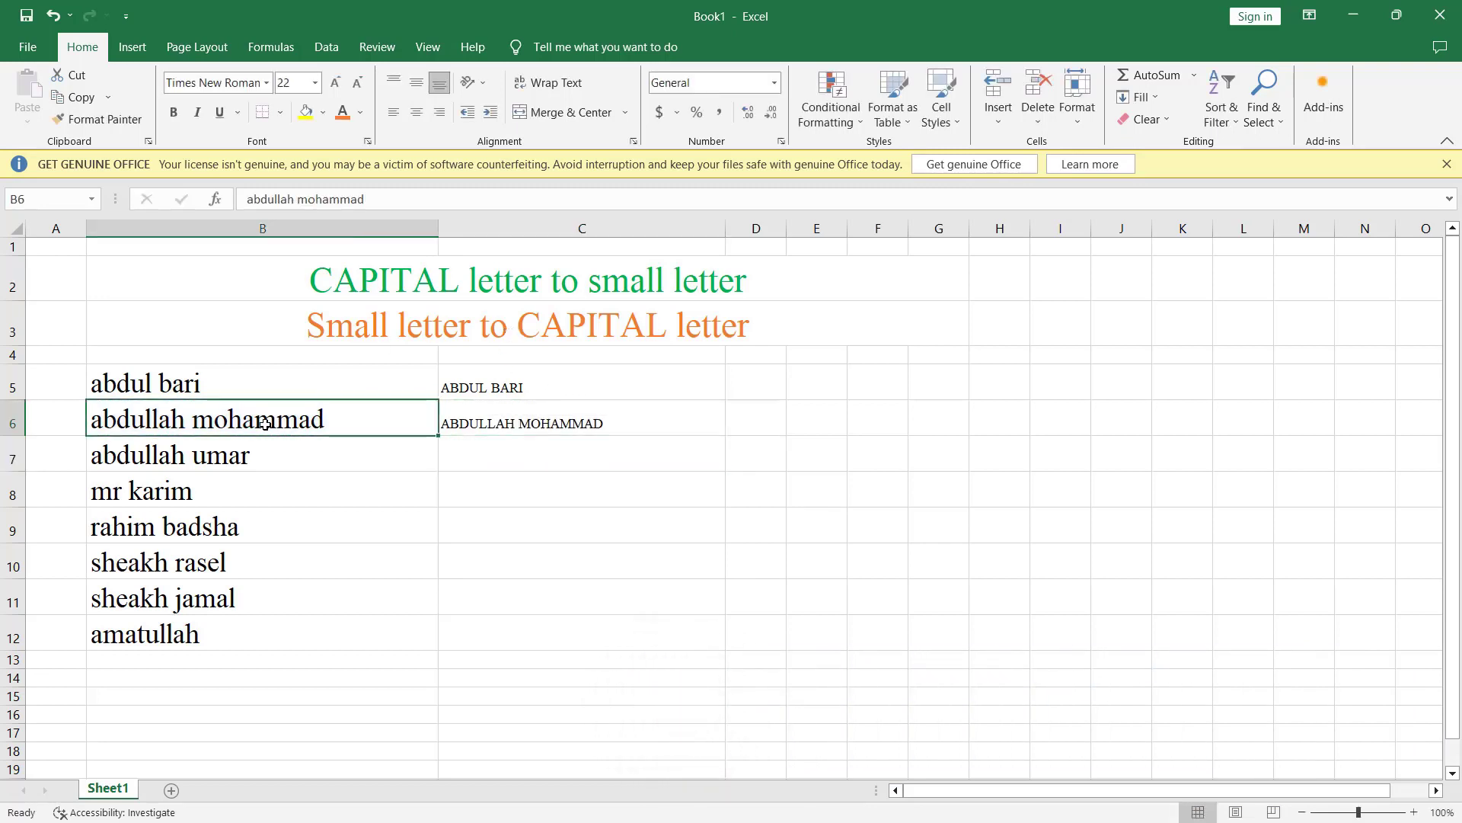
pyautogui.click(530, 425)
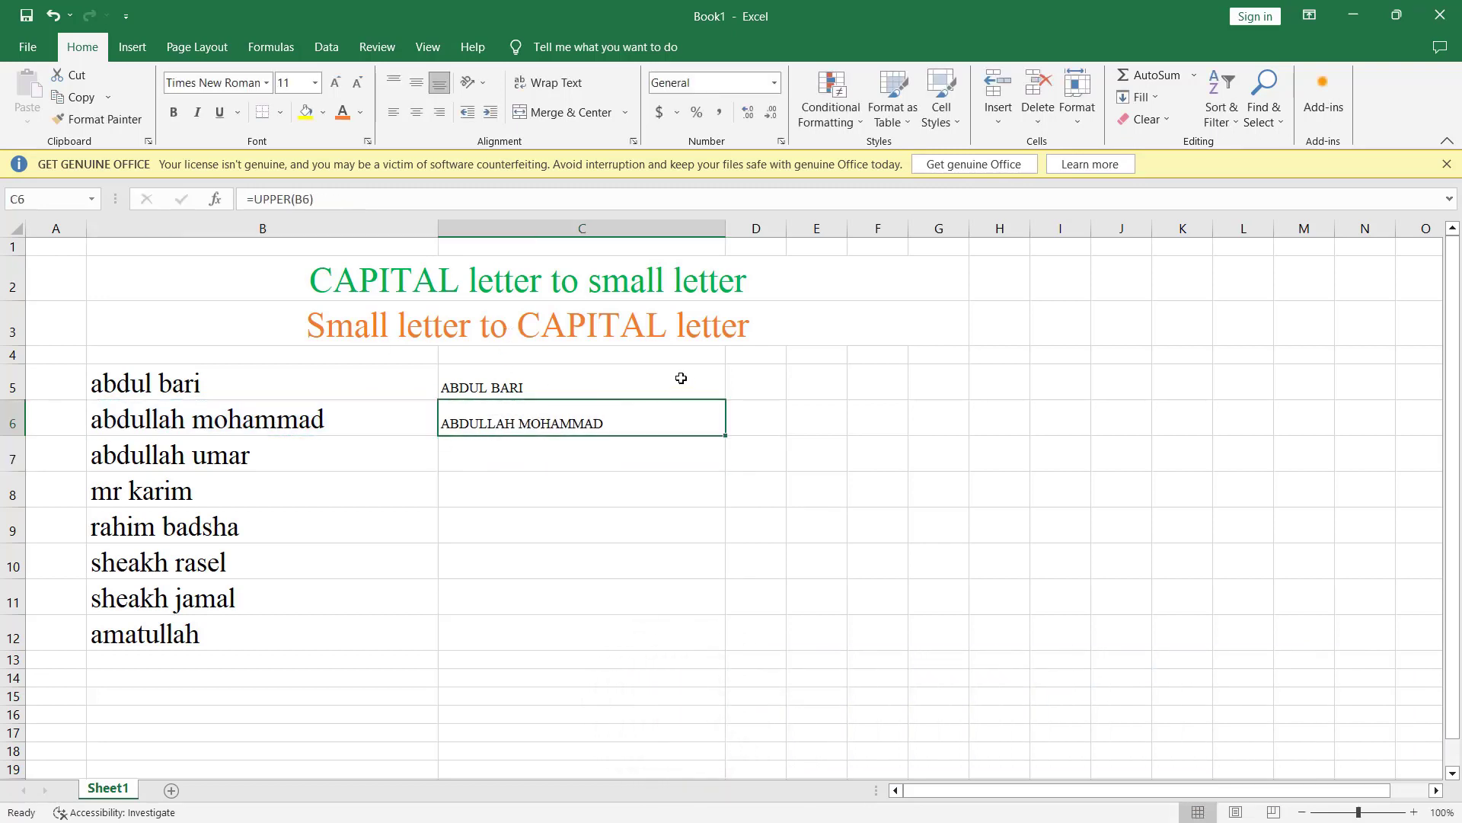
# Step: Fill the UPPER formula down to C12 and copy the uppercase results C5:C12
pyautogui.moveTo(681, 379); pyautogui.dragTo(711, 628)
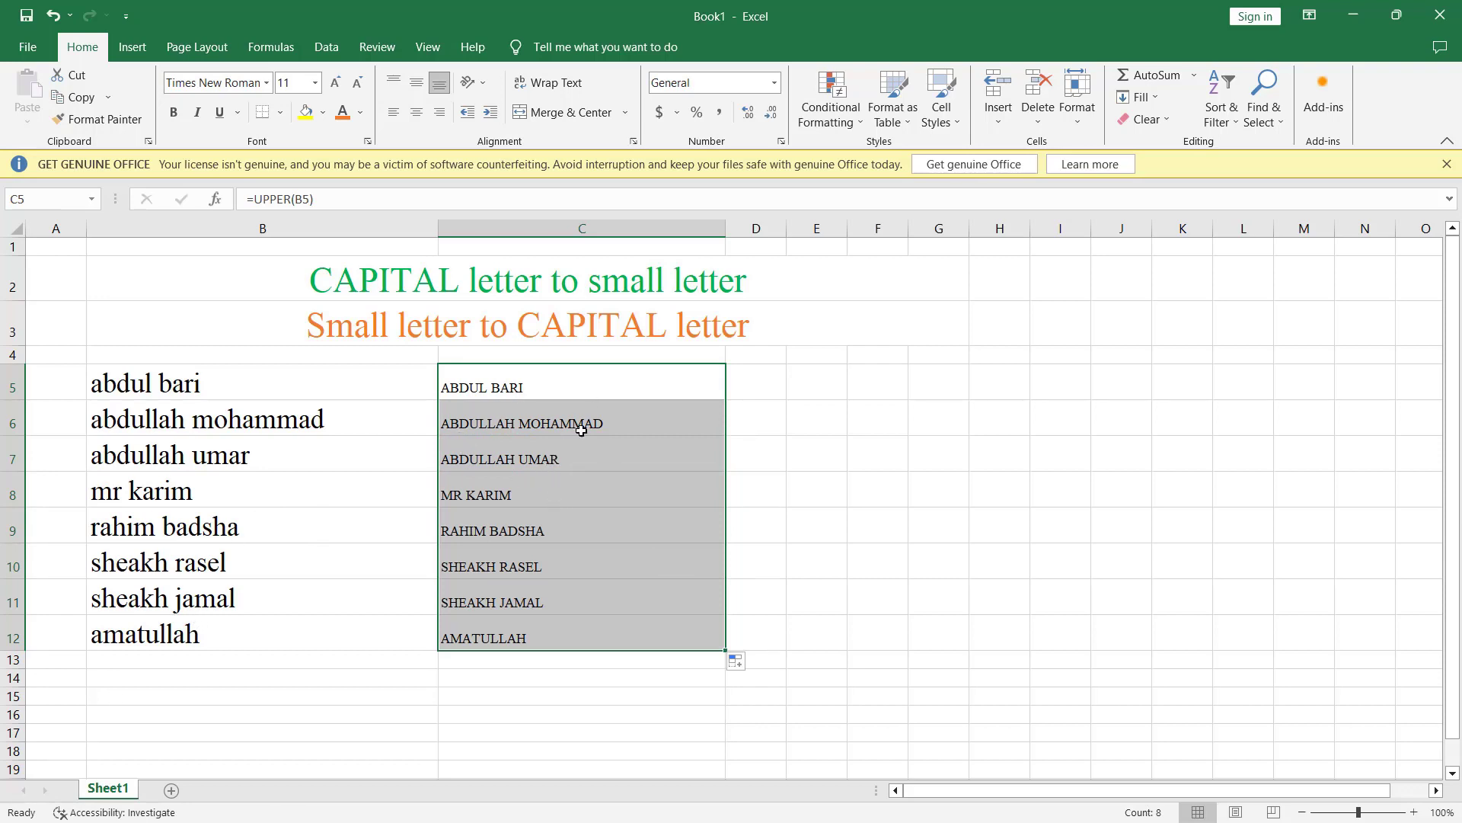
pyautogui.click(584, 456)
pyautogui.moveTo(585, 388); pyautogui.dragTo(584, 637)
pyautogui.rightClick(578, 384)
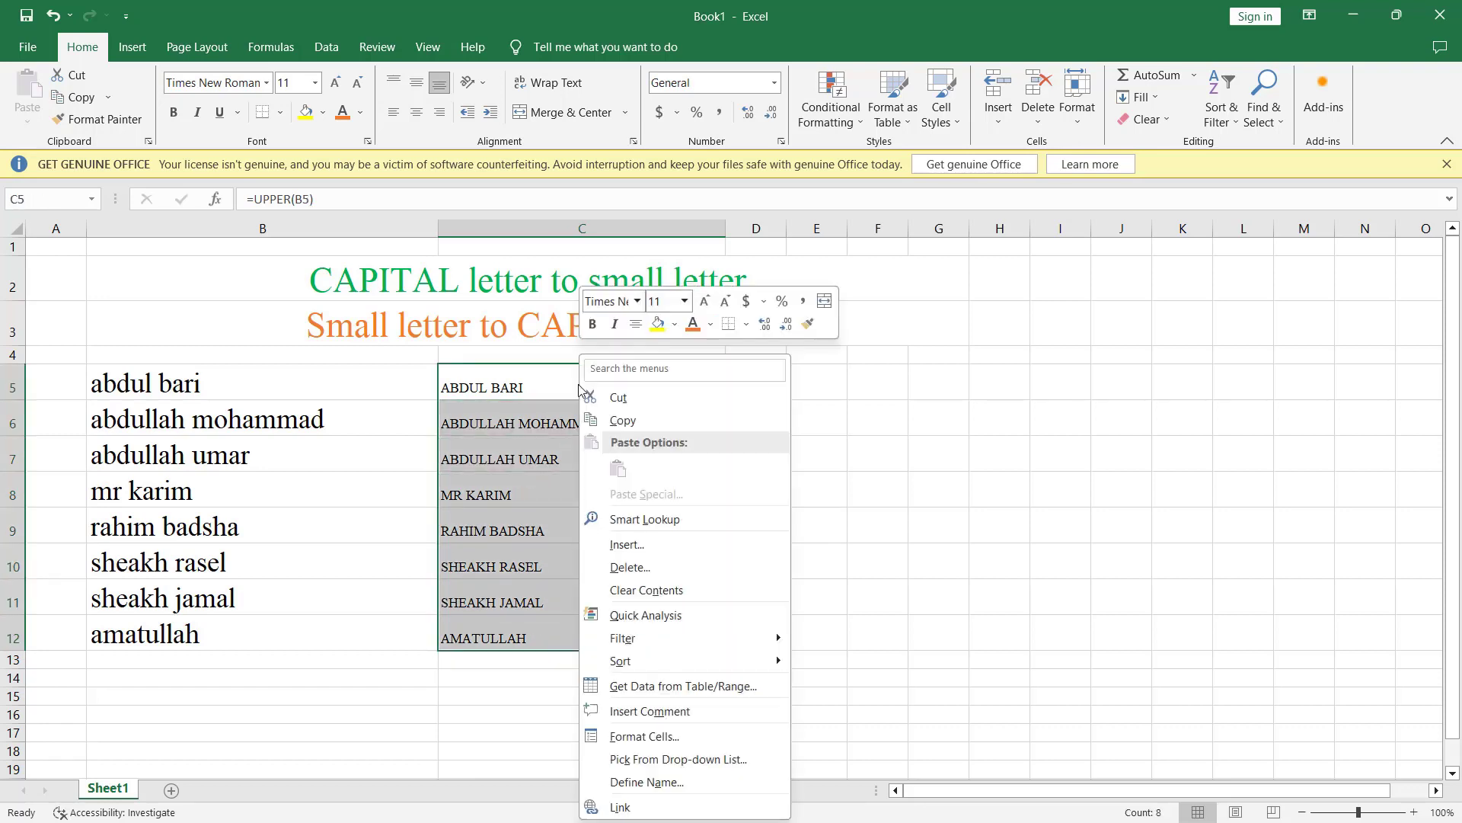
pyautogui.click(637, 422)
pyautogui.moveTo(281, 379); pyautogui.dragTo(268, 602)
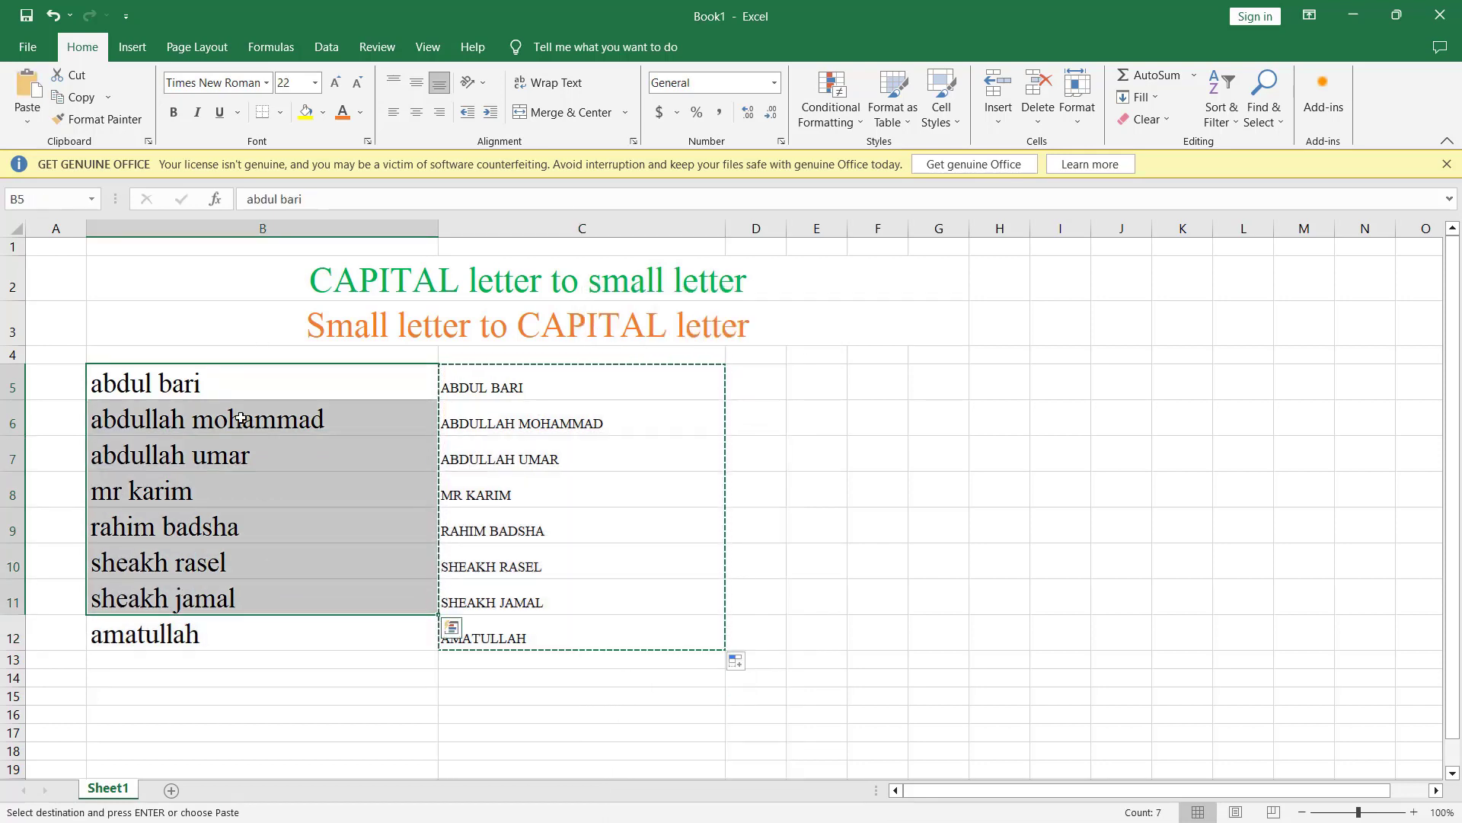
# Step: Cancel the pending copy and reselect the names in B5:B12
pyautogui.click(261, 378)
pyautogui.press('Escape')
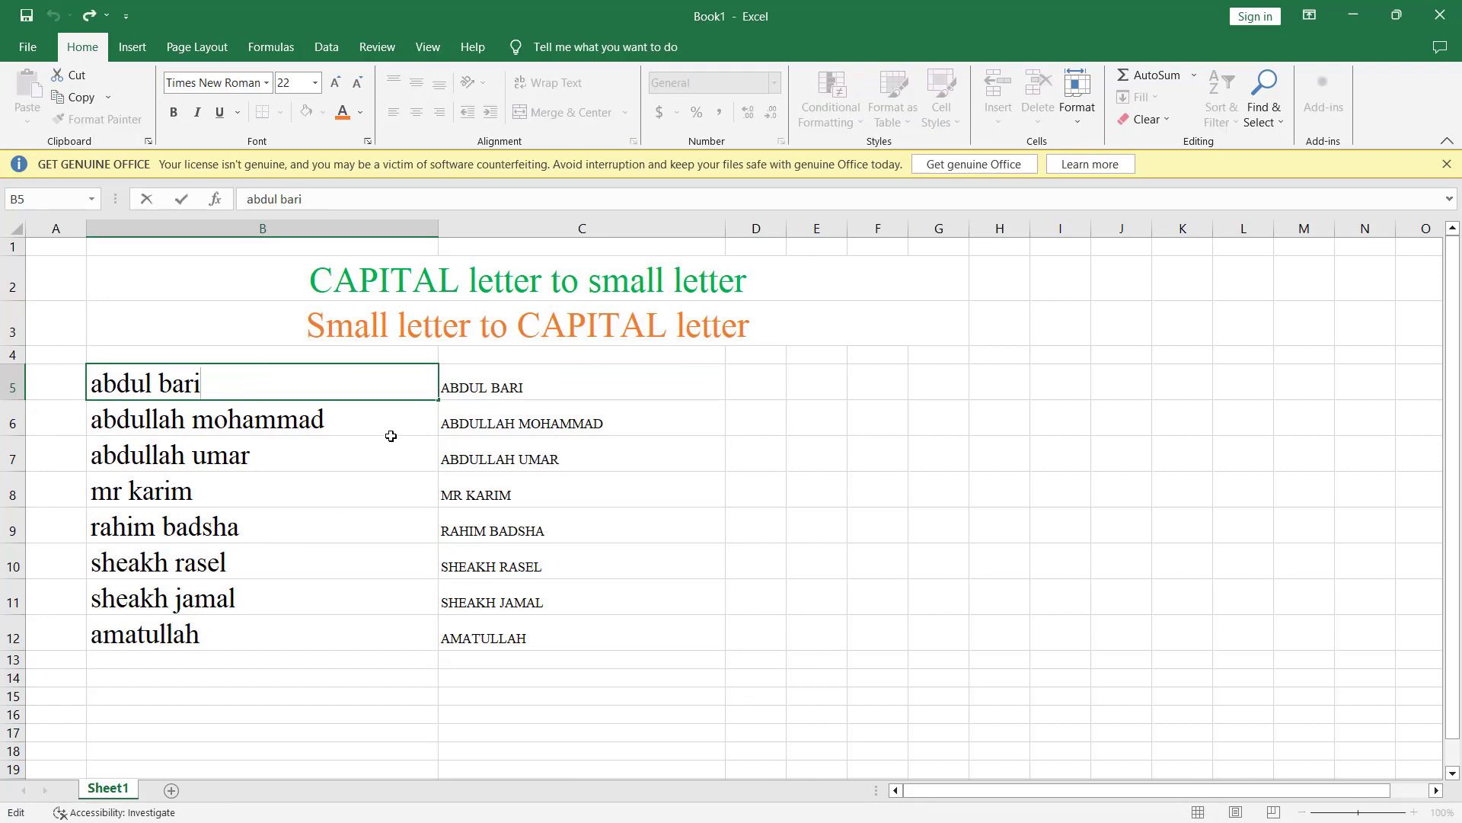
pyautogui.click(395, 441)
pyautogui.moveTo(328, 376); pyautogui.dragTo(314, 626)
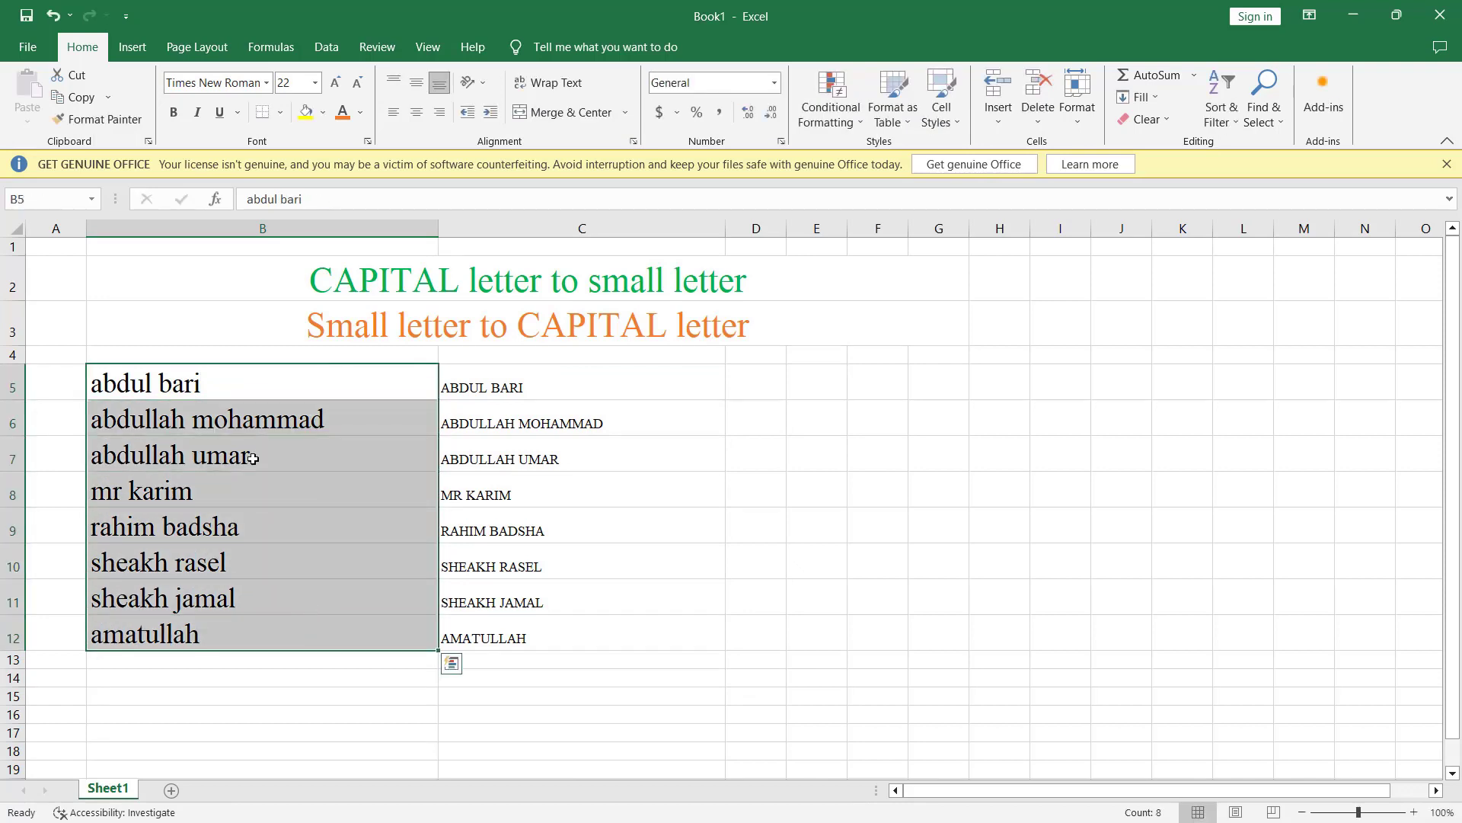
pyautogui.rightClick(252, 387)
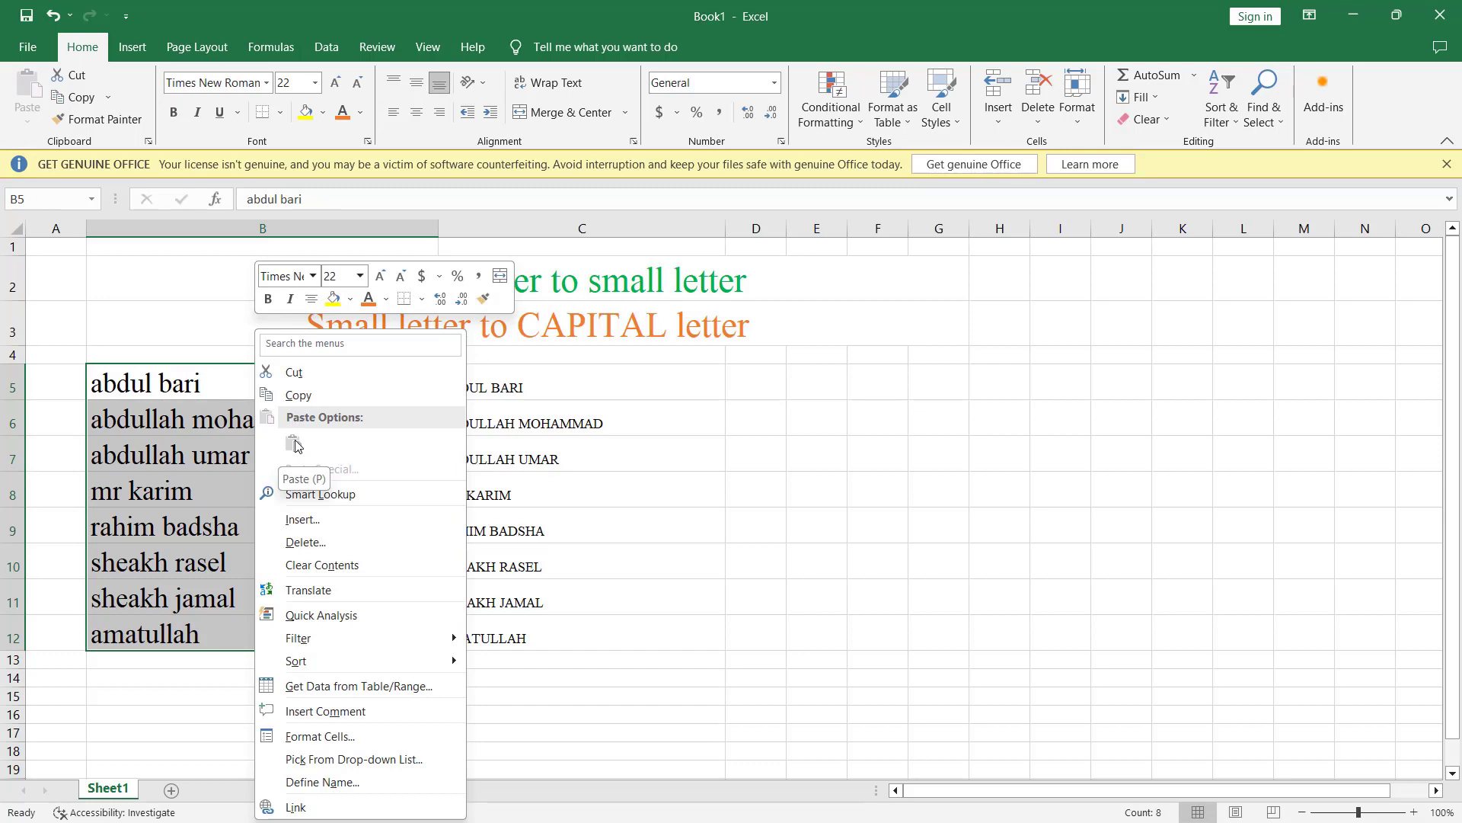
pyautogui.press('Escape')
# Step: Copy C5:C12 and paste the uppercase names over B5:B12 as values
pyautogui.moveTo(584, 385); pyautogui.dragTo(590, 633)
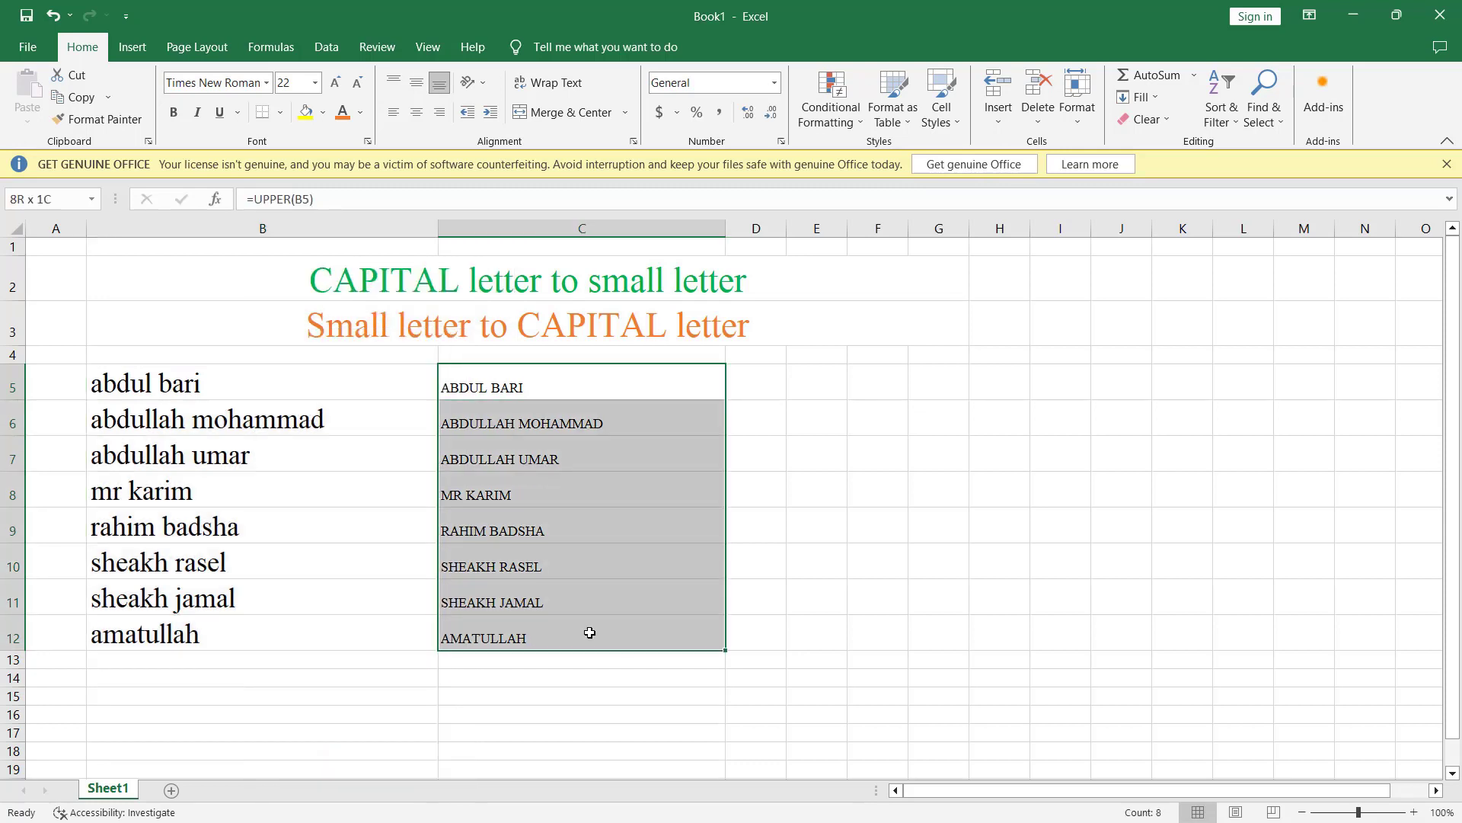
pyautogui.rightClick(575, 380)
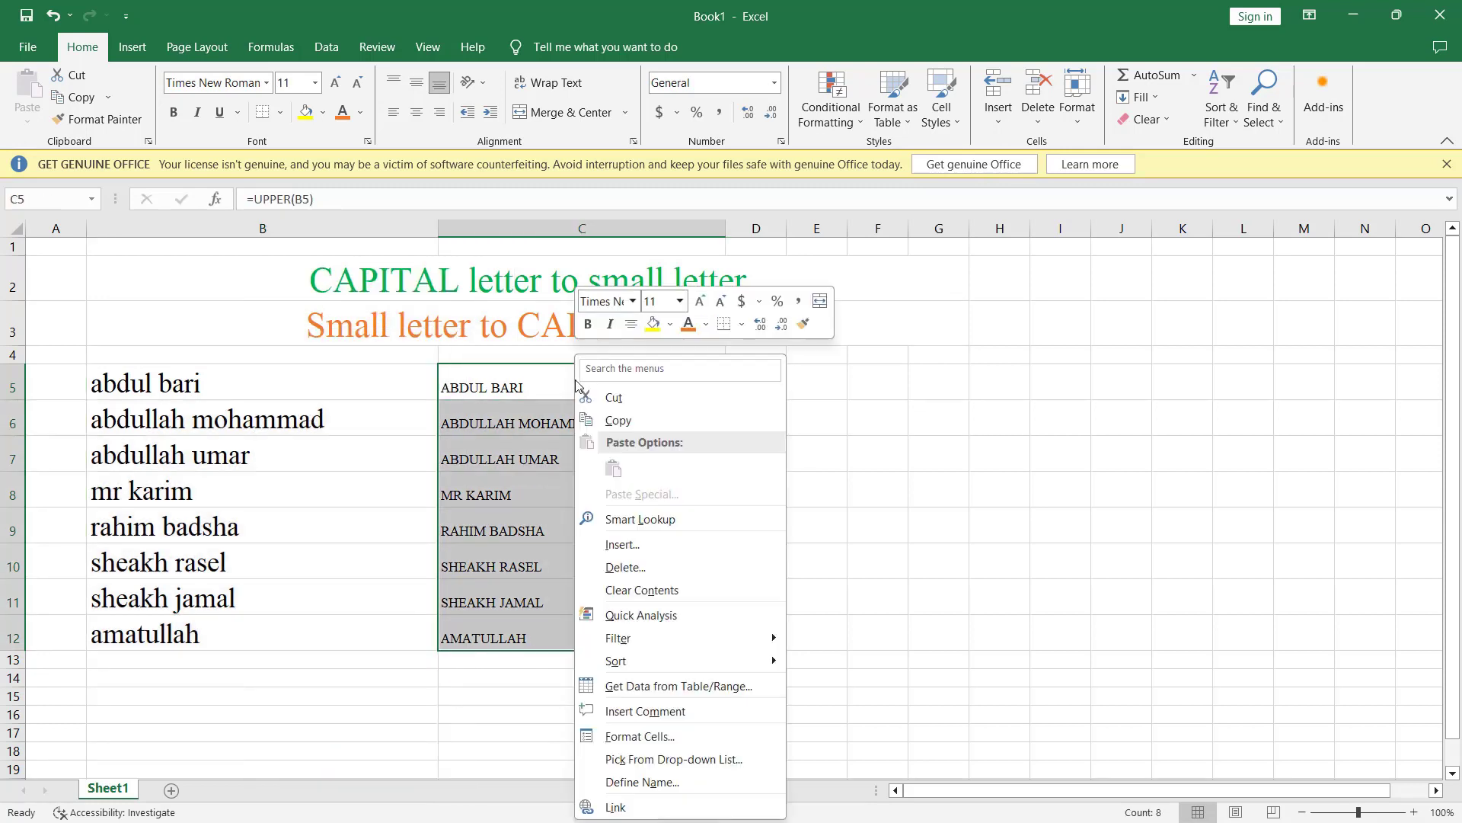
pyautogui.click(624, 419)
pyautogui.moveTo(350, 382); pyautogui.dragTo(421, 630)
pyautogui.rightClick(263, 385)
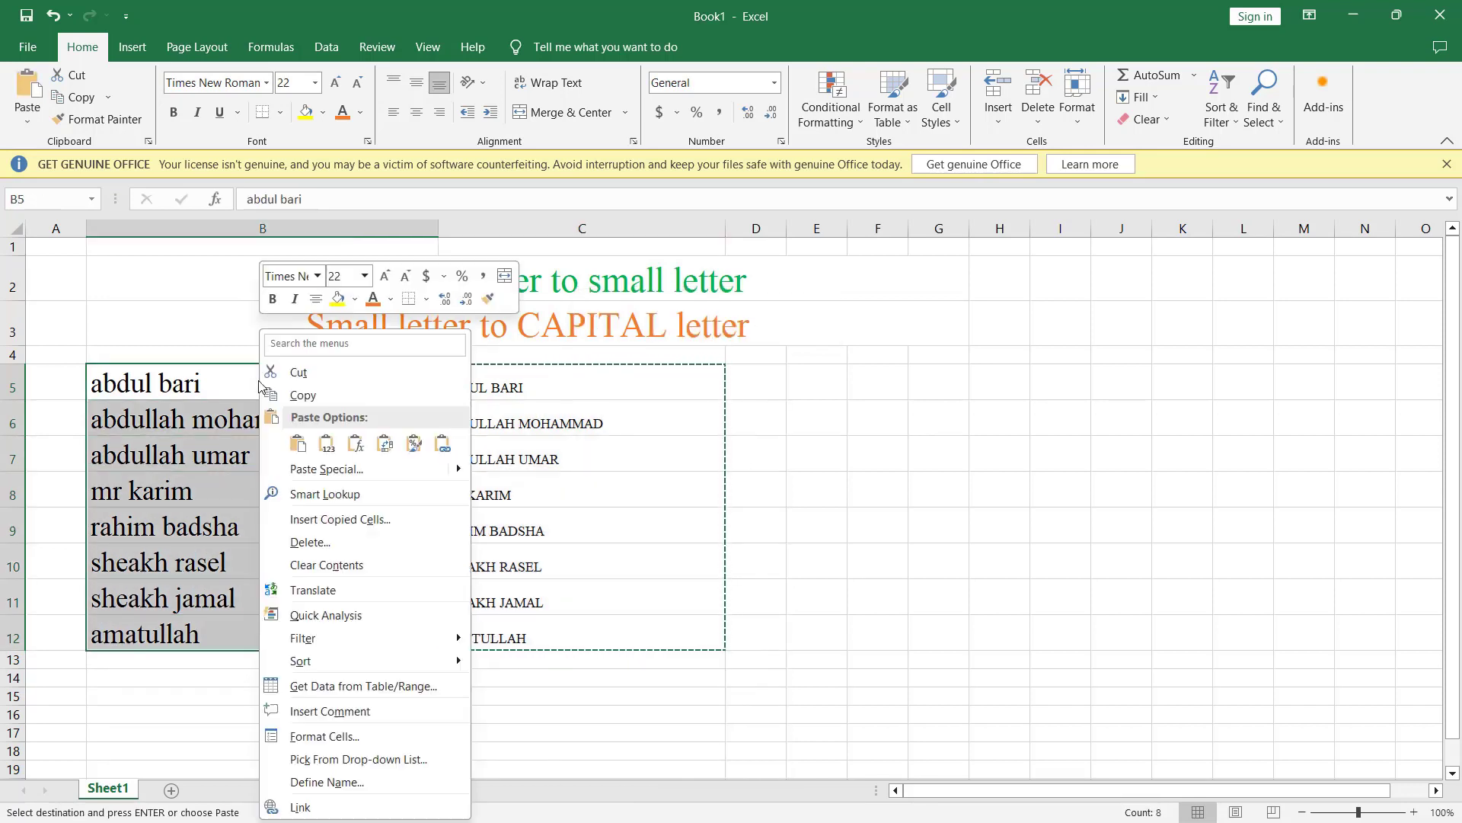
pyautogui.click(327, 442)
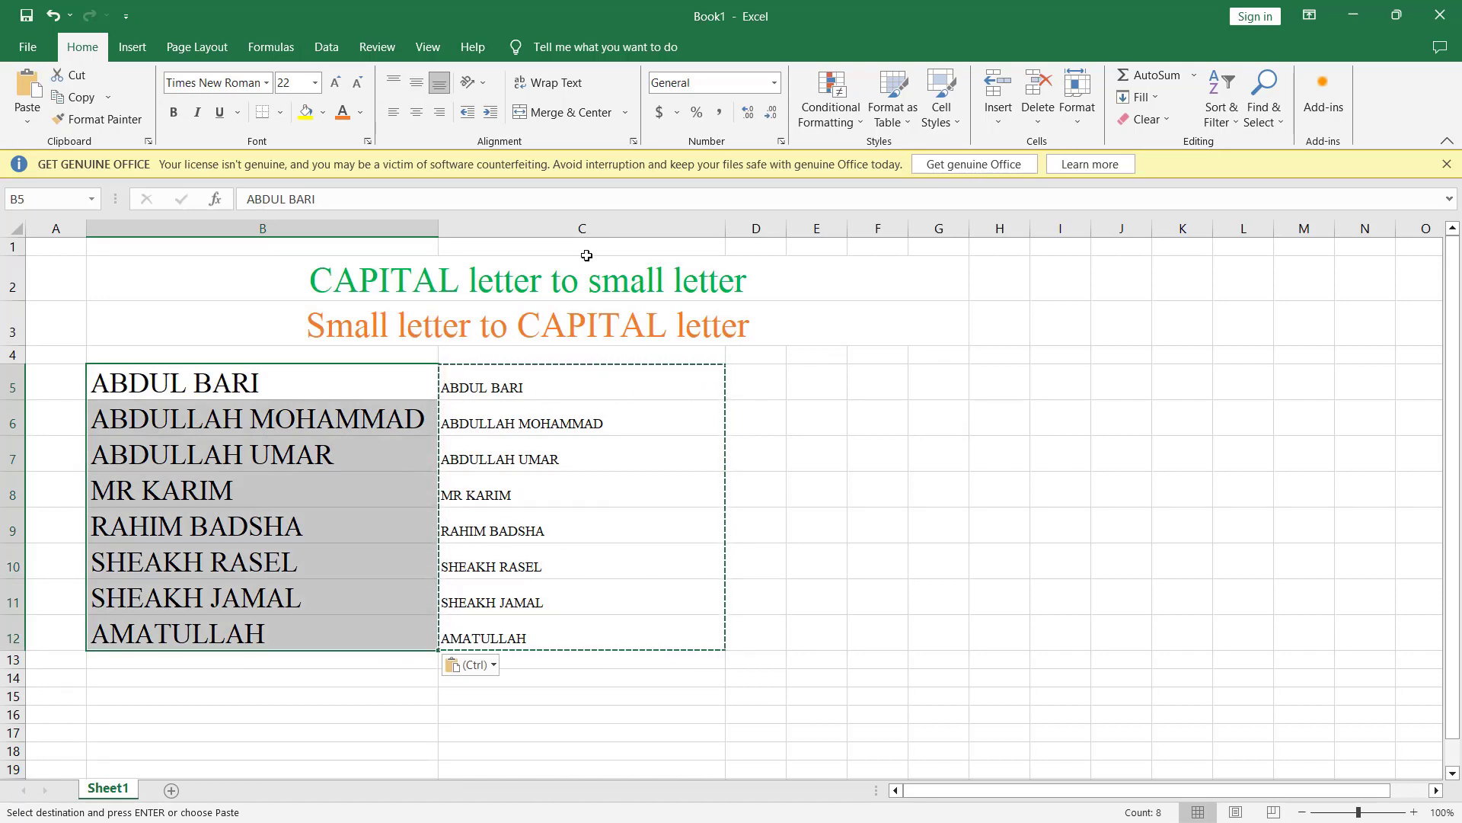
# Step: Delete the UPPER helper cells C5:C12, shifting cells left
pyautogui.click(612, 222)
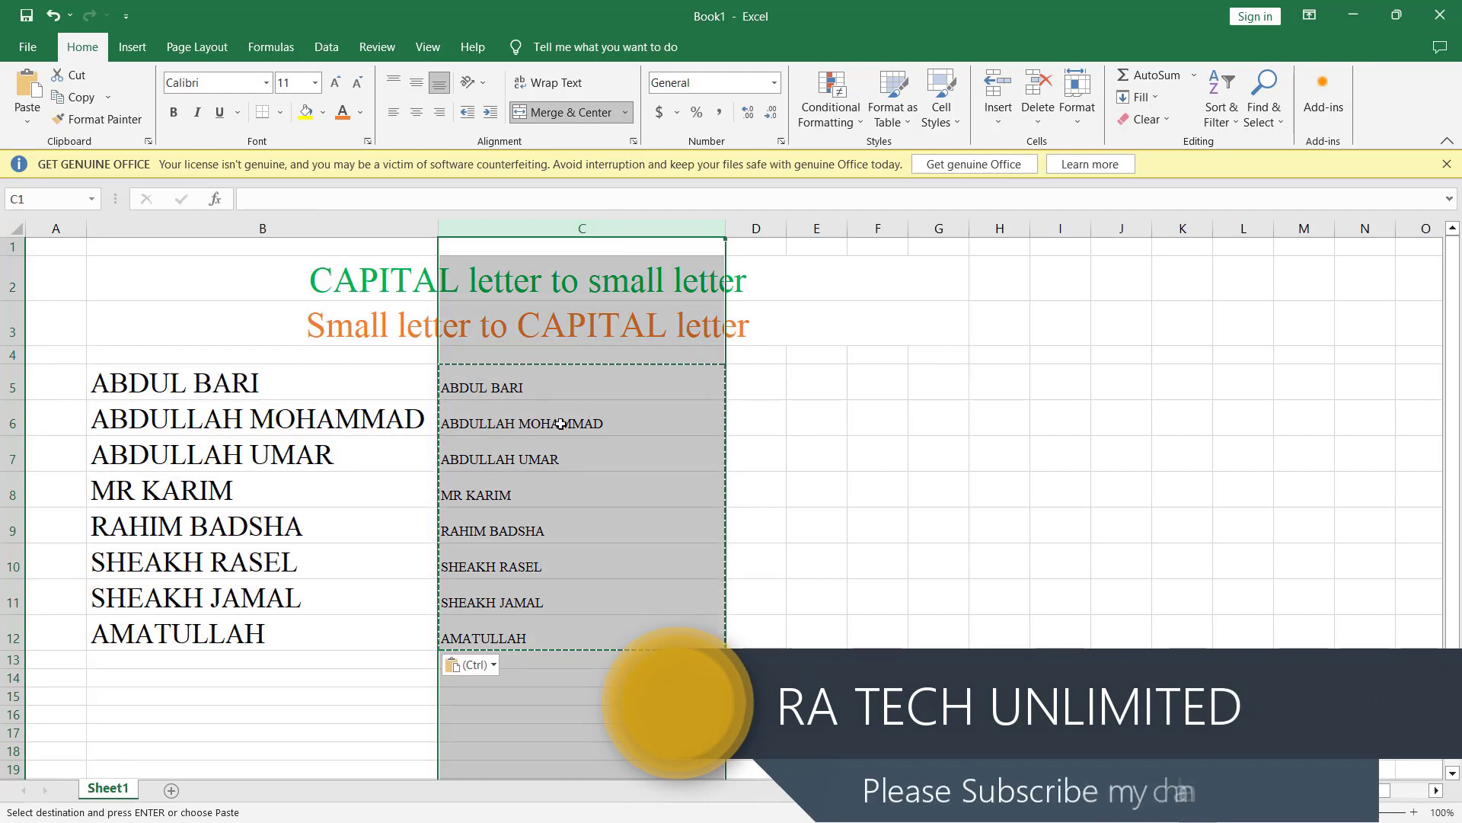
pyautogui.click(555, 389)
pyautogui.moveTo(556, 389); pyautogui.dragTo(564, 620)
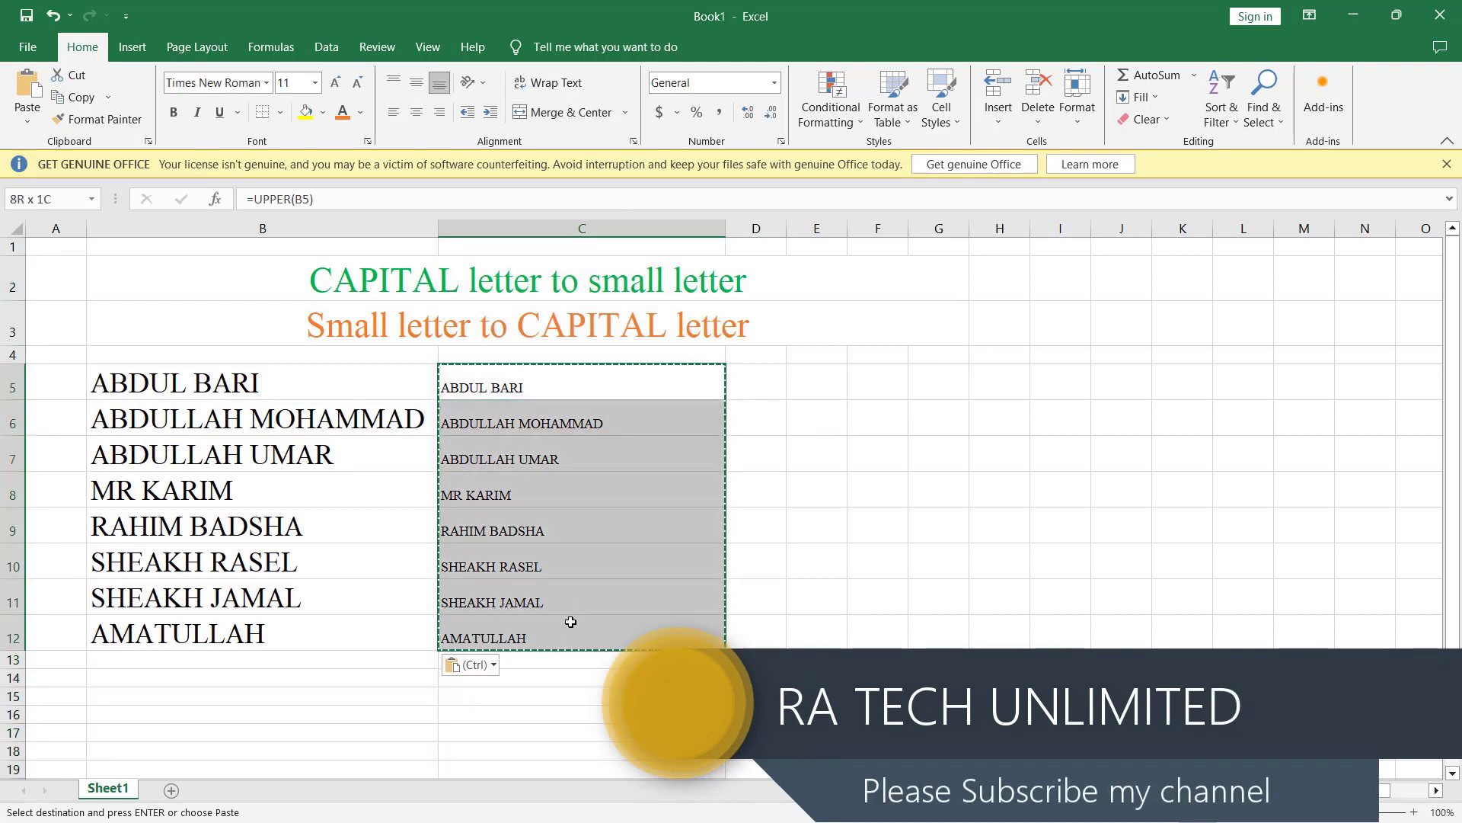
pyautogui.rightClick(561, 439)
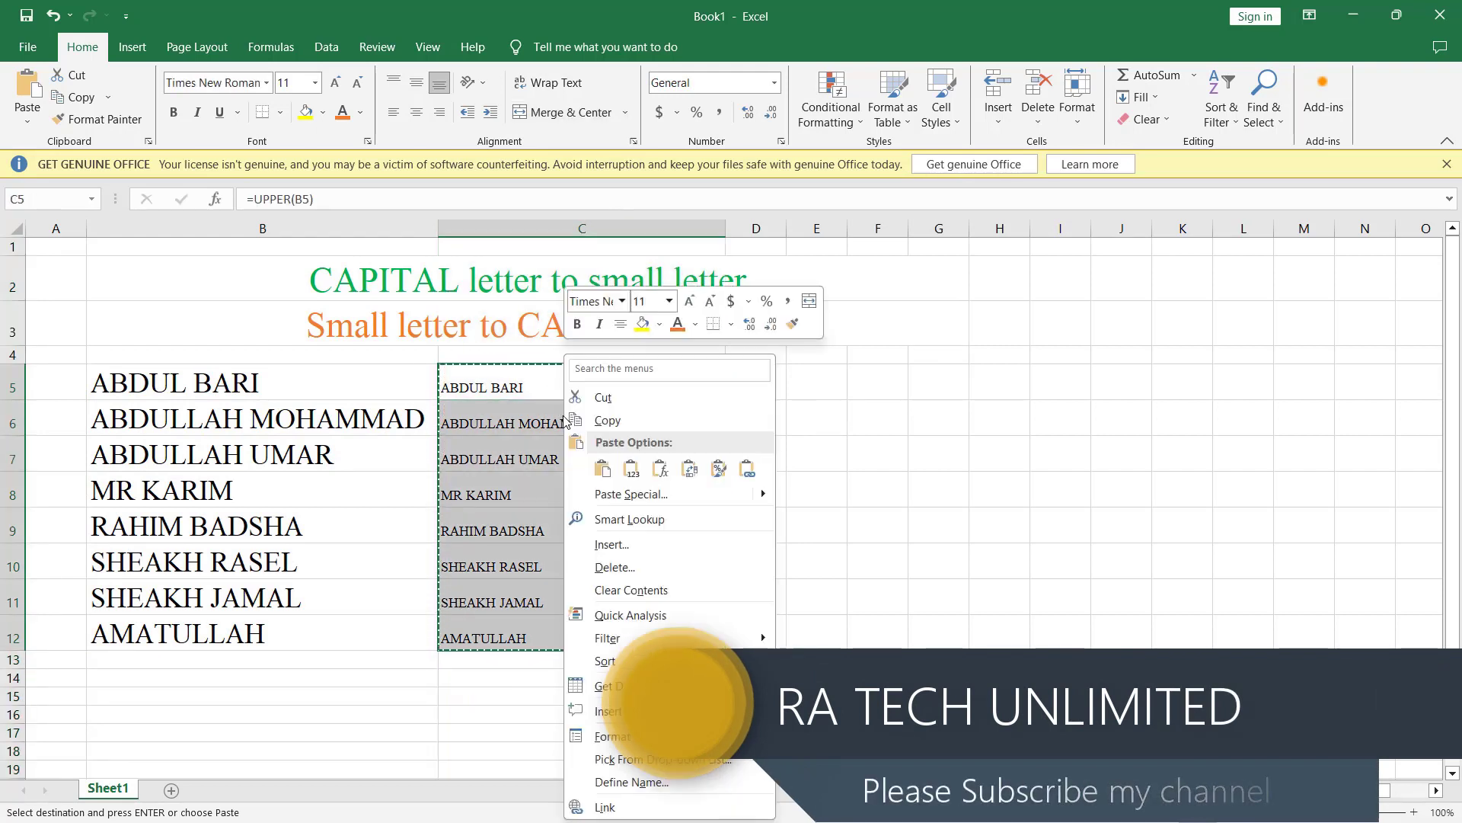
pyautogui.click(638, 567)
pyautogui.click(601, 646)
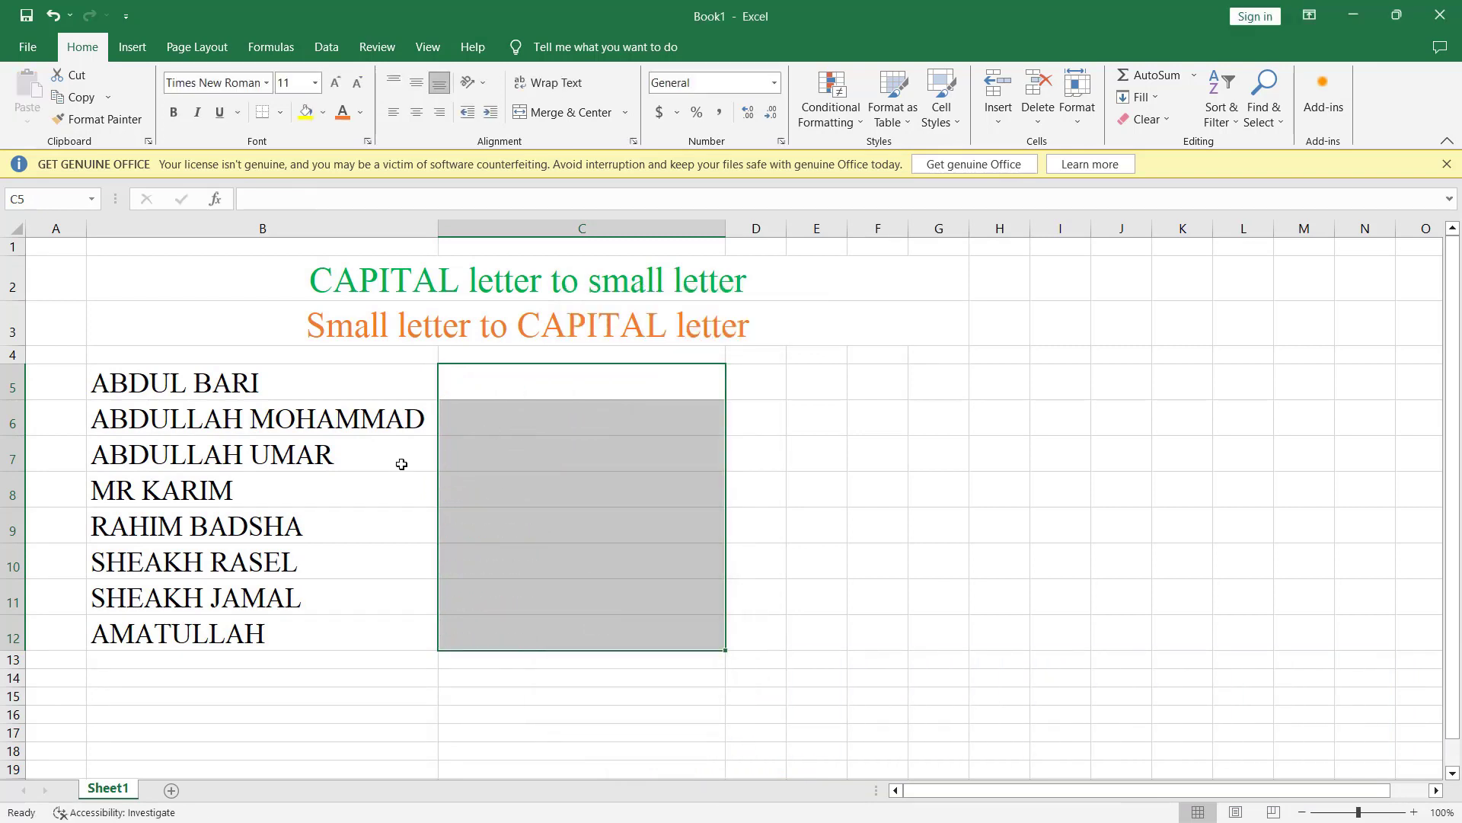
pyautogui.click(395, 508)
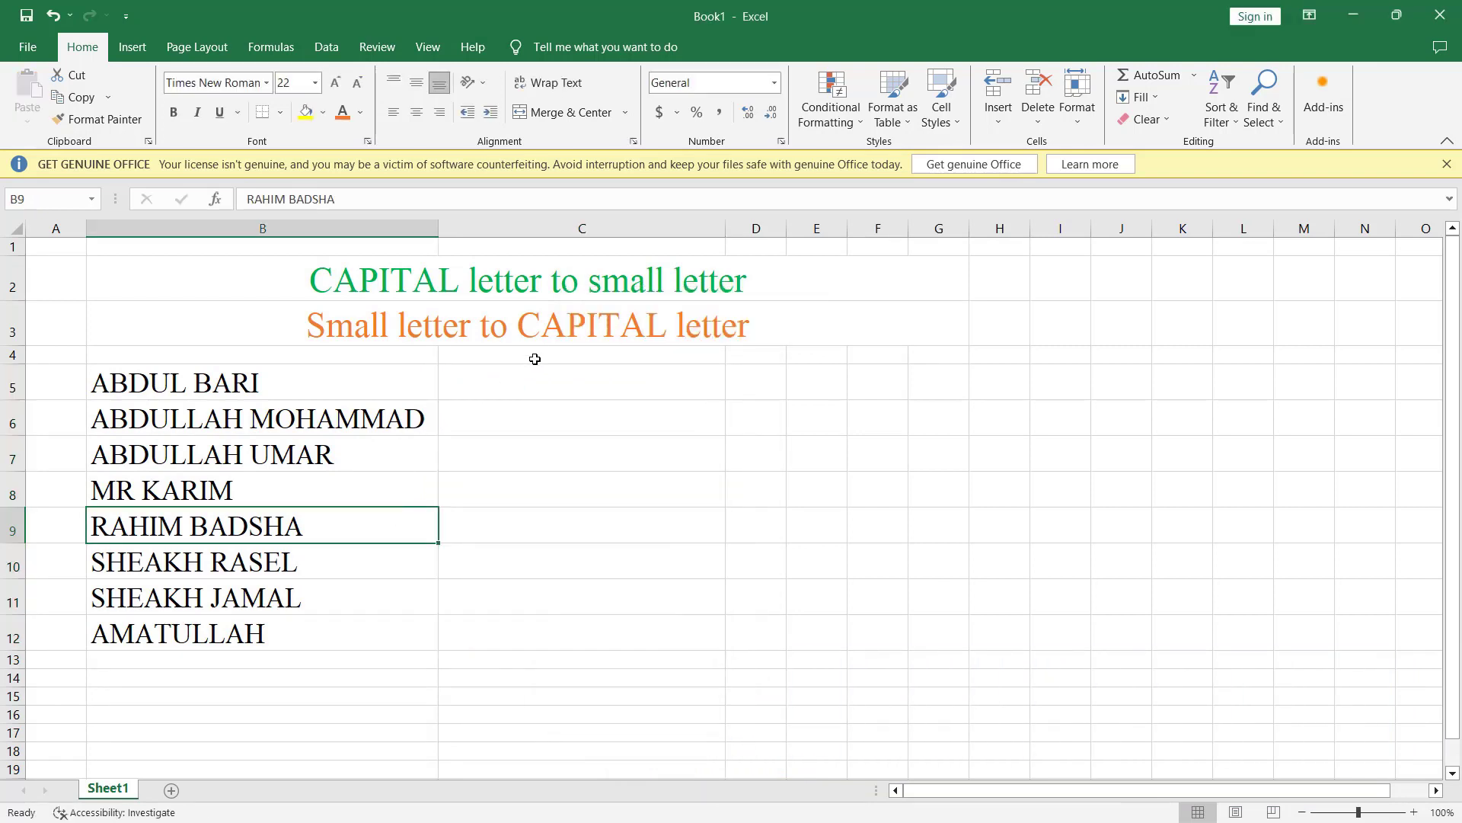